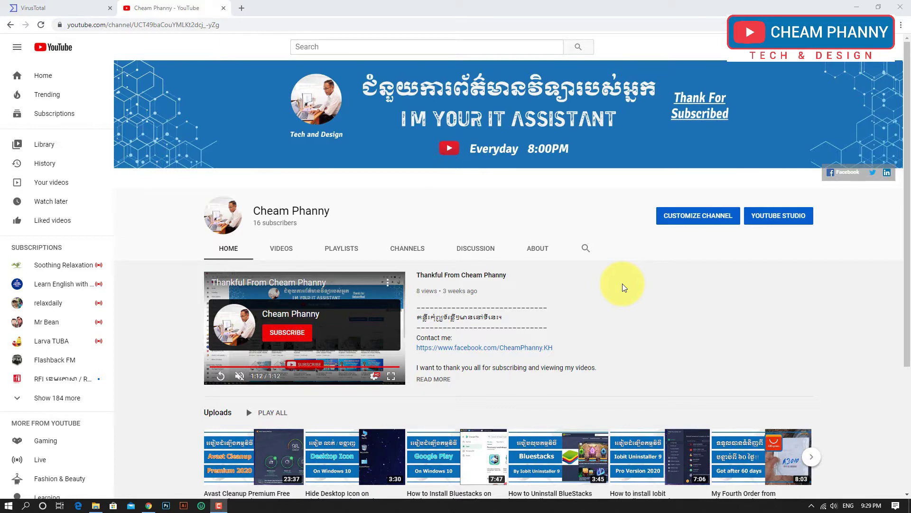
Switch to the VirusTotal page and upload the BlueStacksInstaller_4.190.0.5002 file from the Downloads folder for scanning
left_click(67, 8)
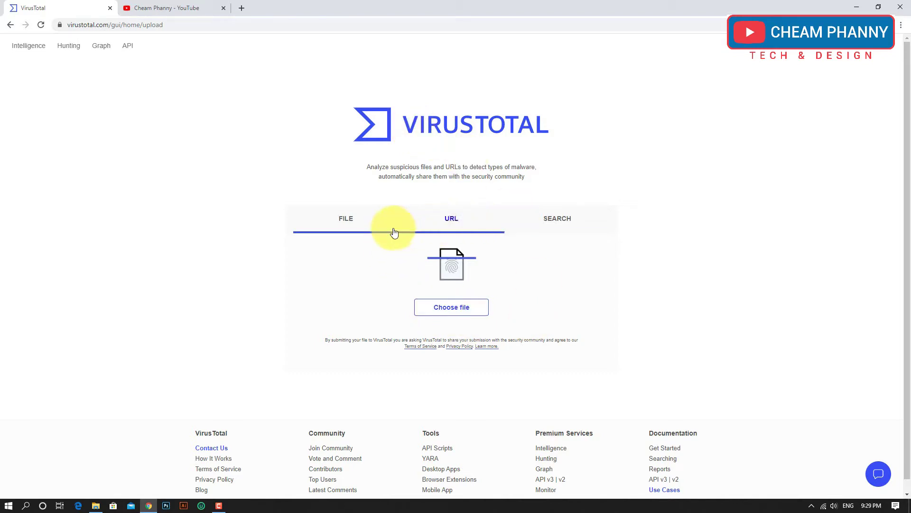
left_click(456, 228)
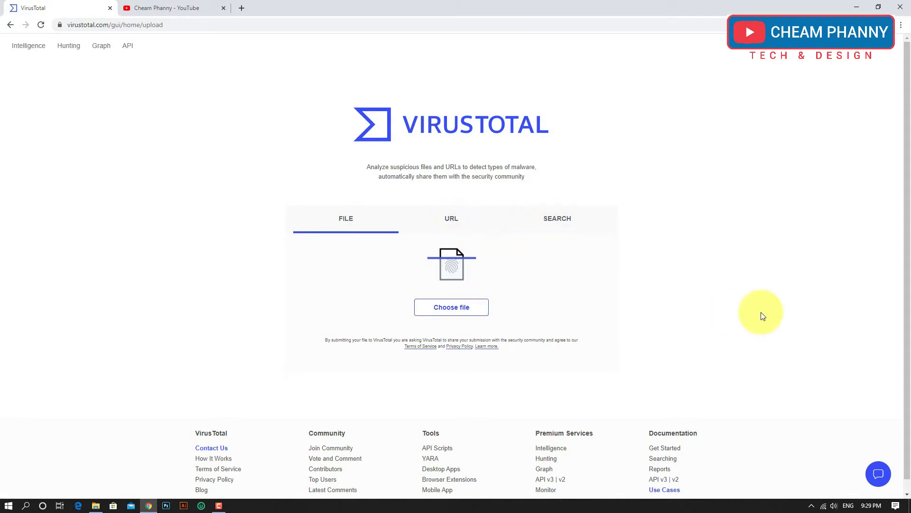
left_click(456, 309)
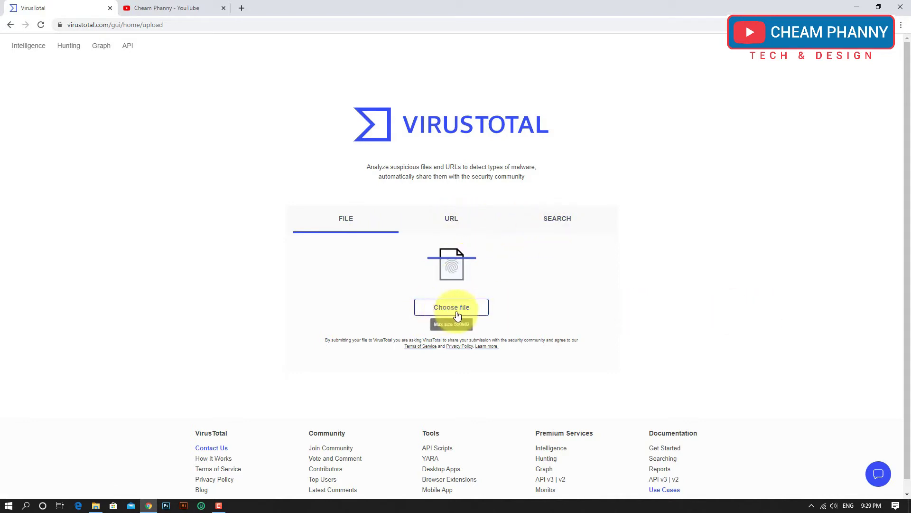
left_click_drag(330, 37, 446, 102)
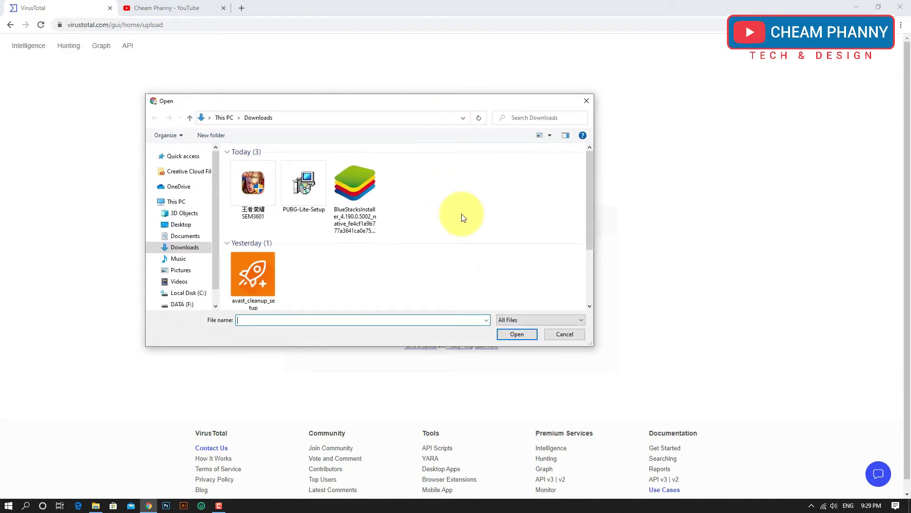
left_click_drag(356, 104, 443, 261)
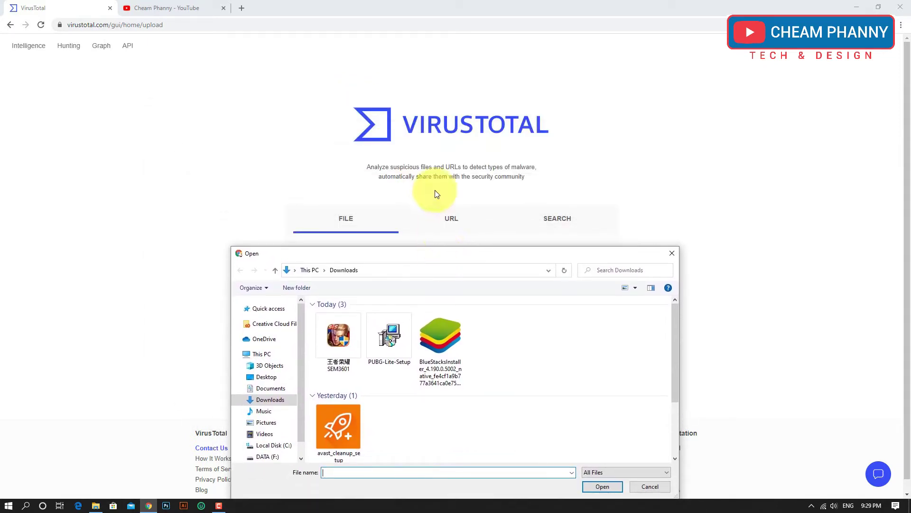
left_click_drag(500, 258, 512, 251)
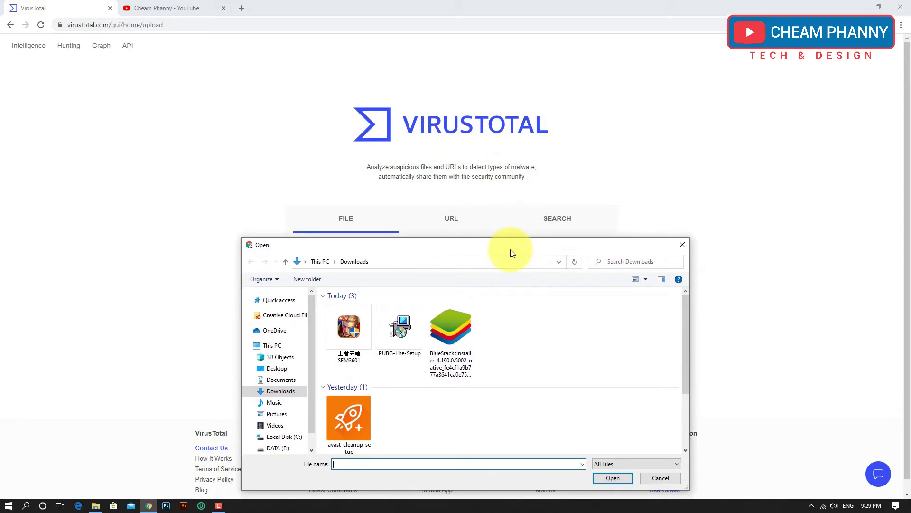
left_click_drag(511, 252, 488, 243)
left_click(455, 340)
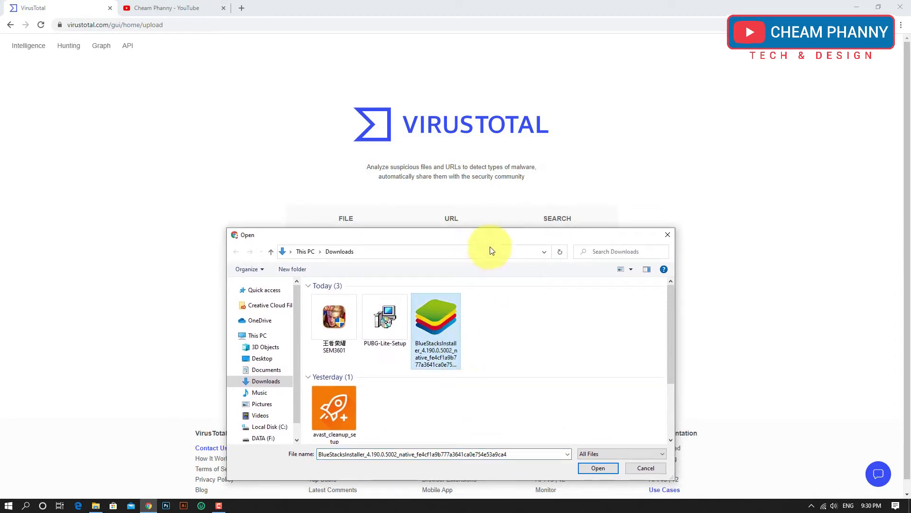
left_click_drag(500, 247, 468, 214)
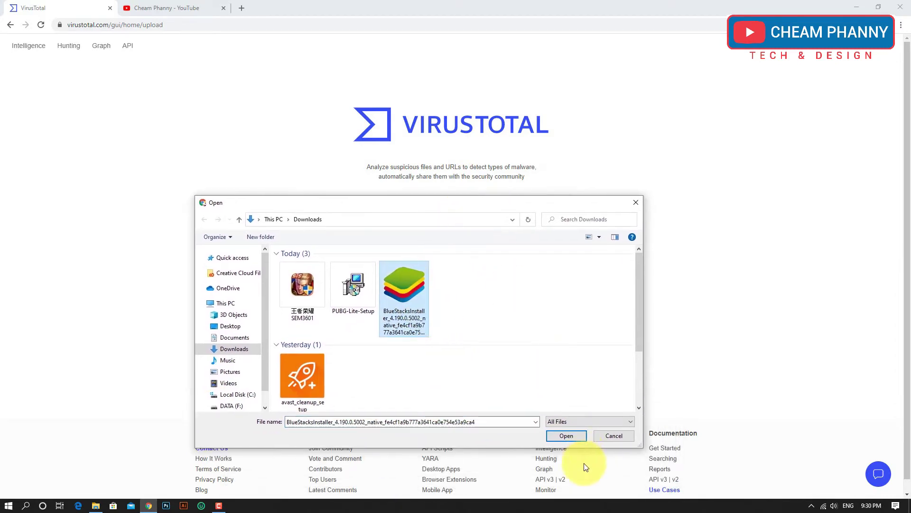
left_click(570, 435)
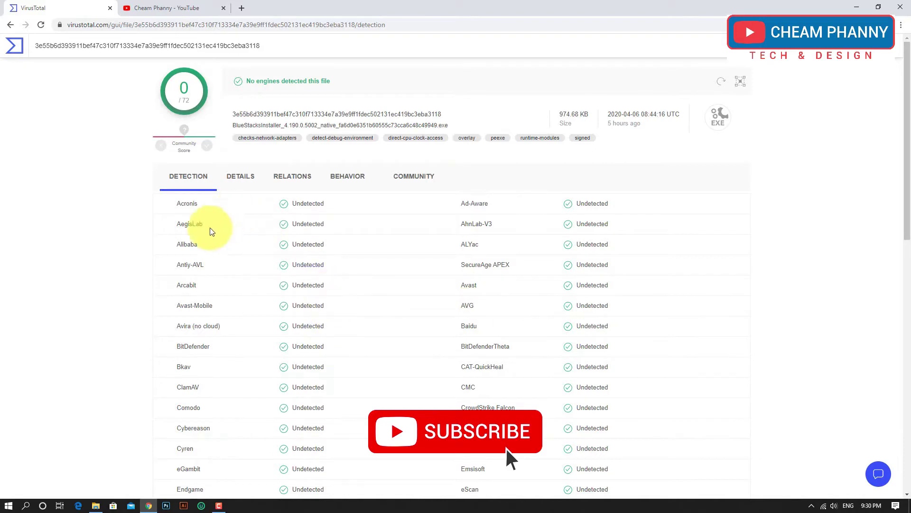
Examine the detection result of every antivirus engine in the BlueStacks installer's scan report
scroll(204, 261, "down", 7)
scroll(203, 262, "down", 5)
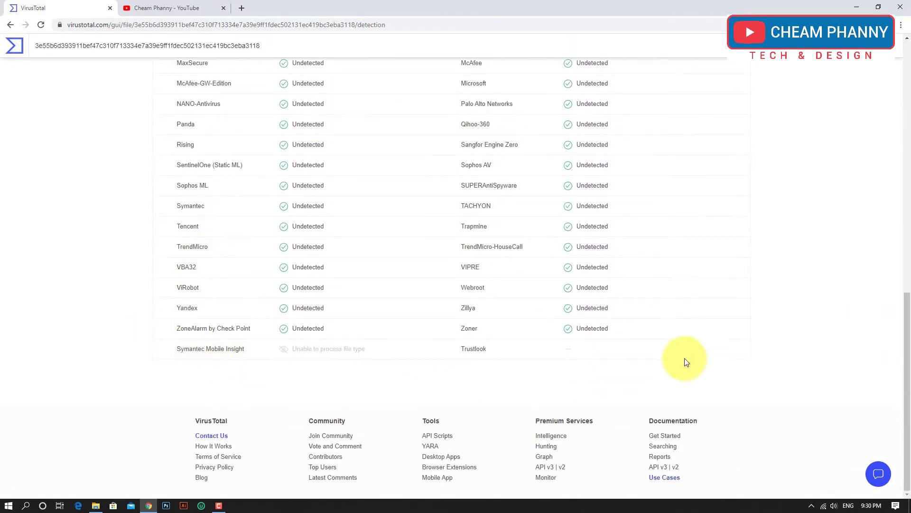
scroll(651, 350, "up", 7)
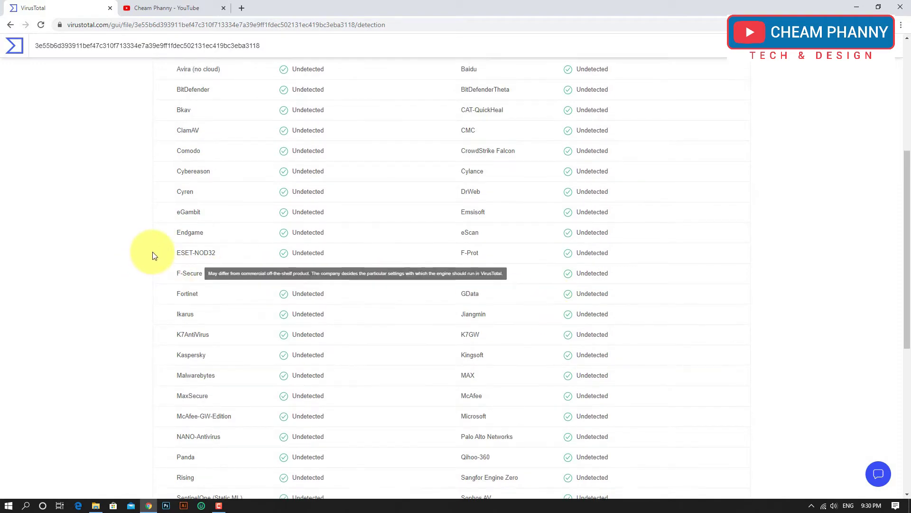
scroll(153, 256, "up", 5)
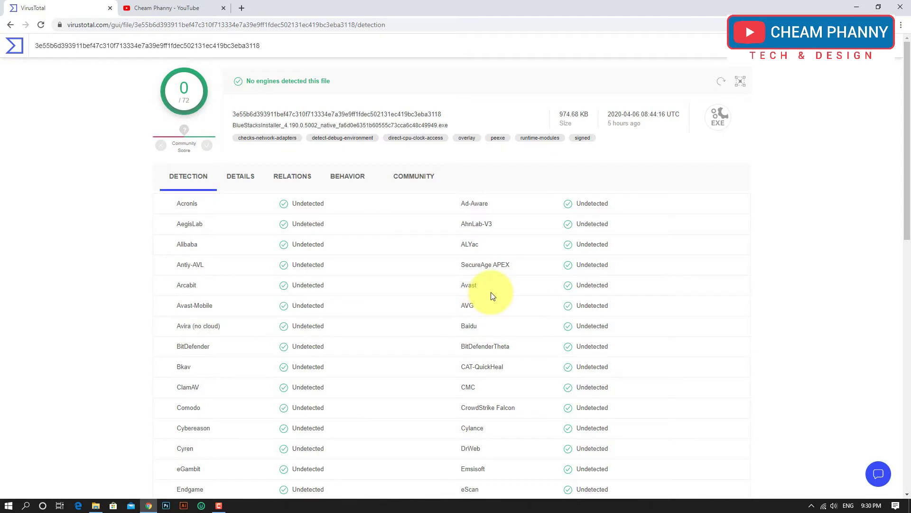
scroll(492, 295, "down", 1)
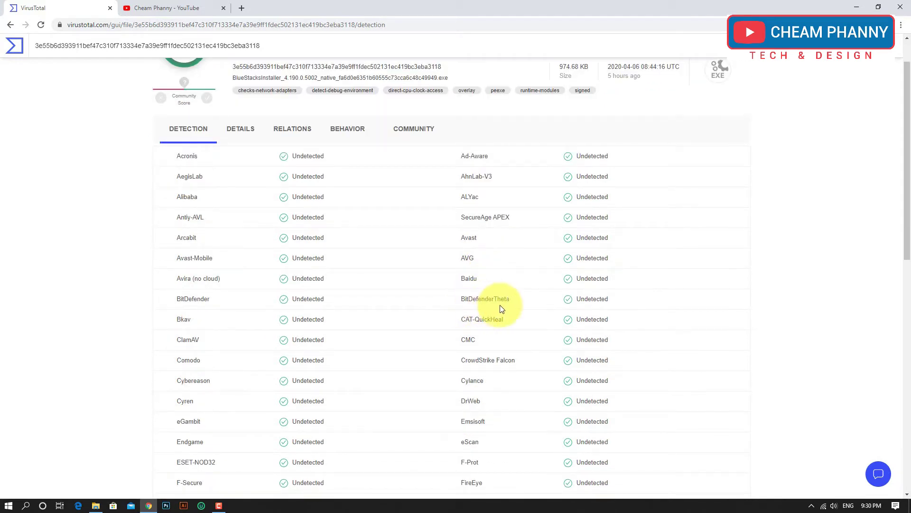
scroll(502, 309, "down", 1)
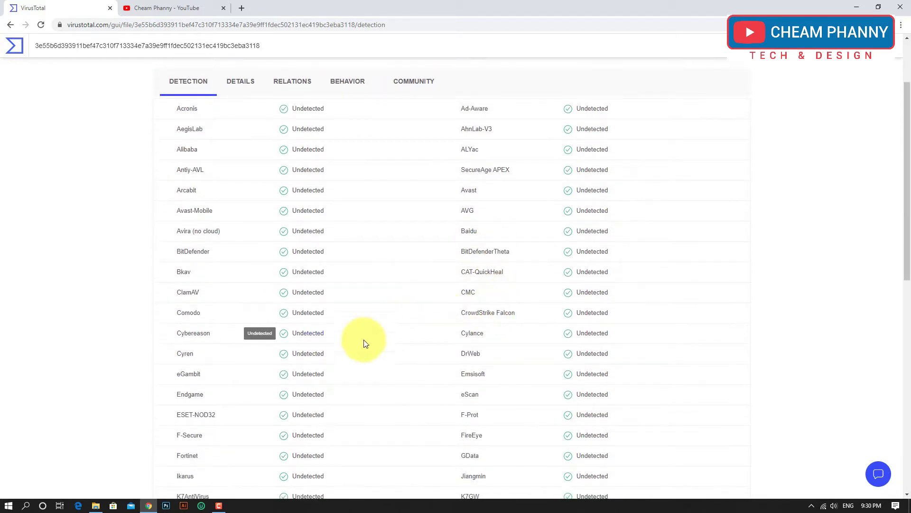
scroll(441, 370, "down", 1)
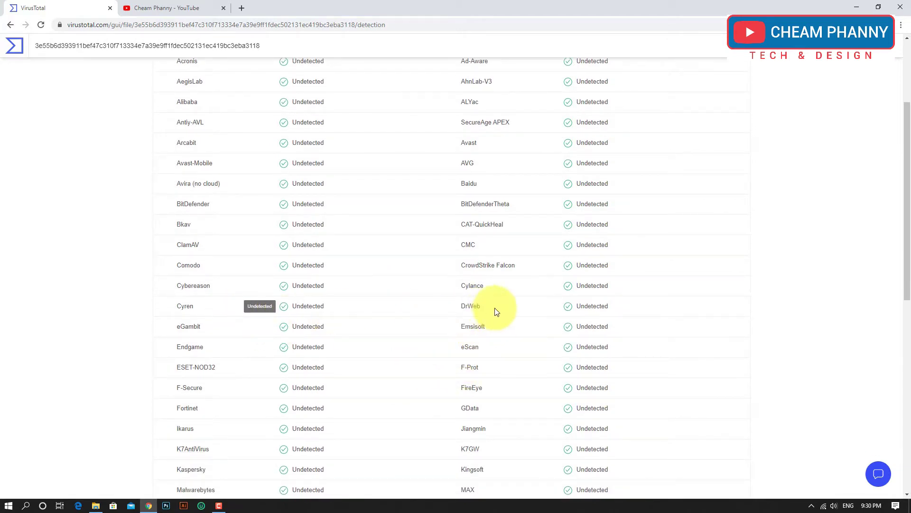
scroll(490, 346, "down", 1)
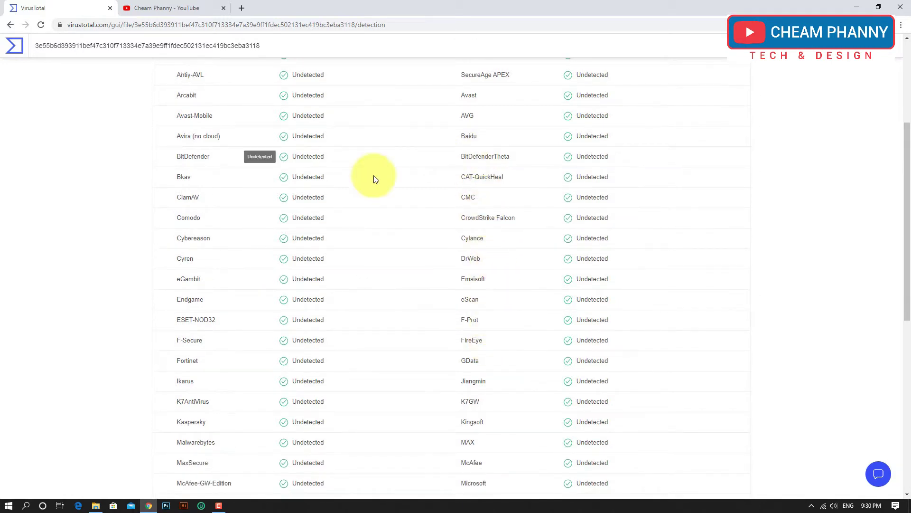
scroll(267, 344, "down", 2)
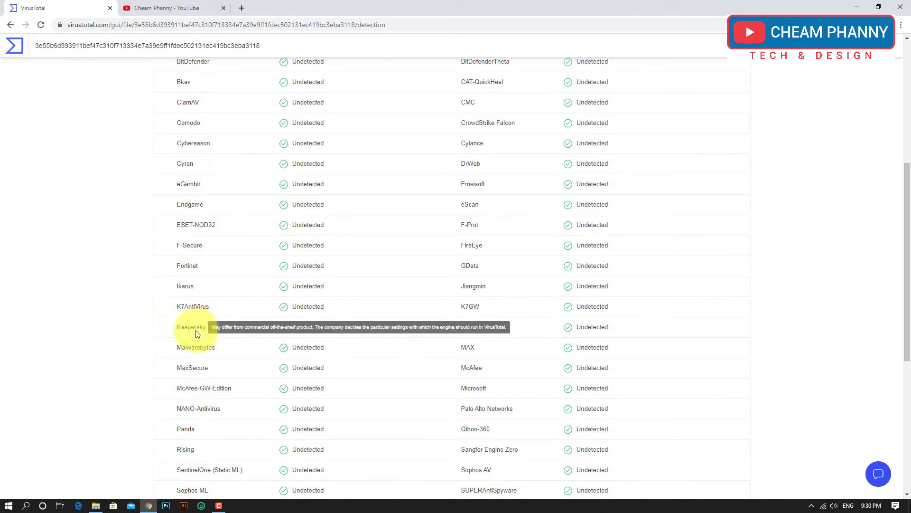
scroll(151, 335, "down", 1)
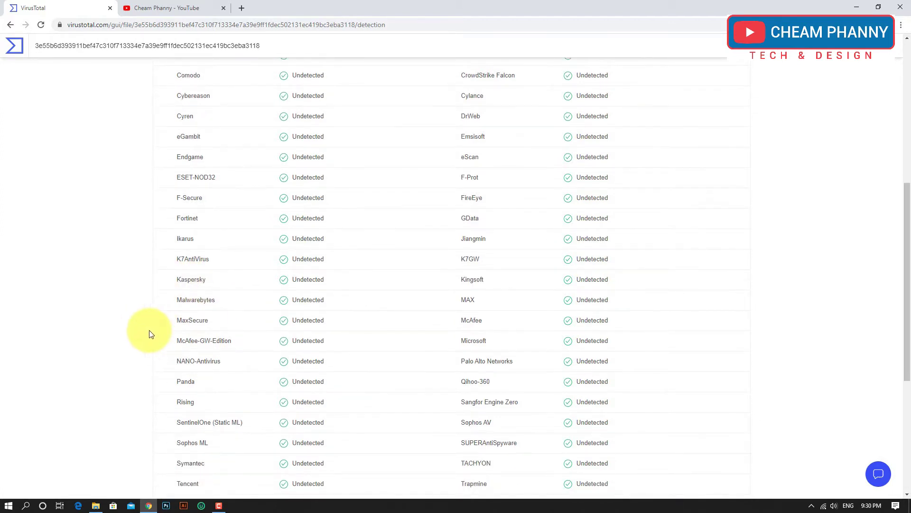
scroll(151, 334, "down", 4)
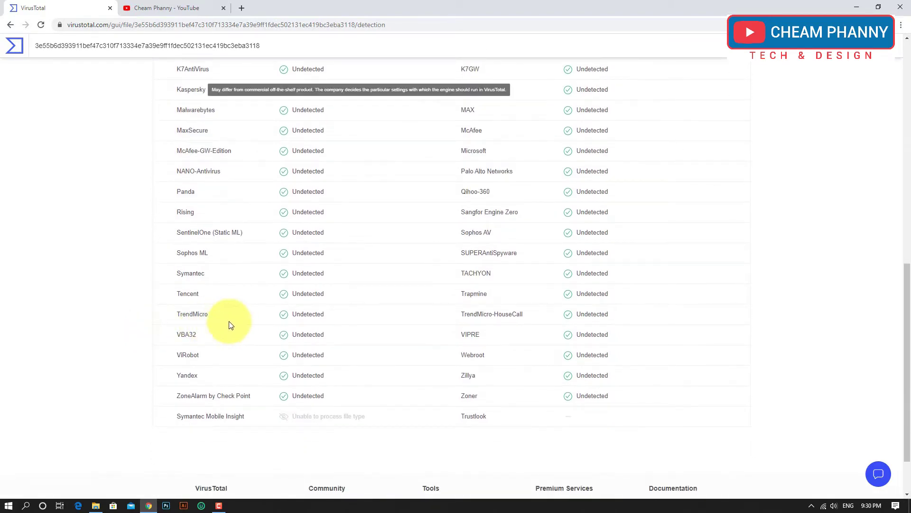
scroll(148, 320, "up", 6)
scroll(148, 318, "up", 5)
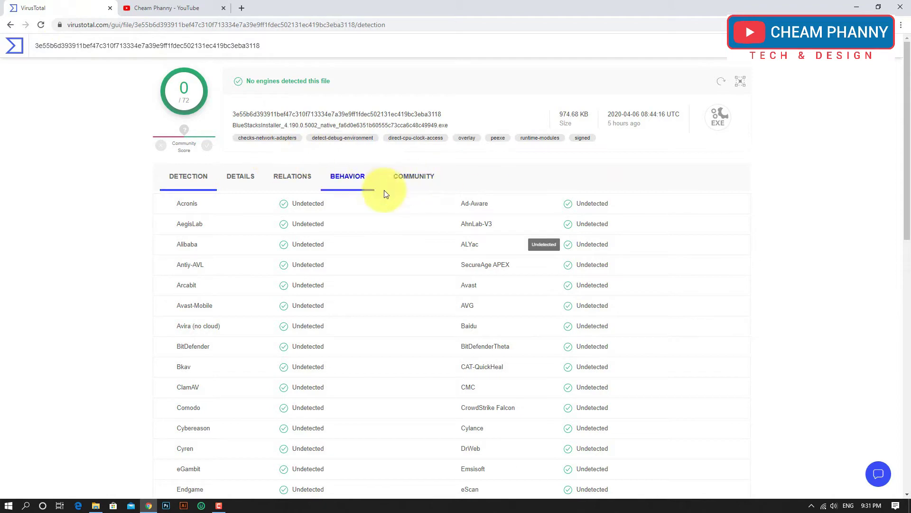
Return to the VirusTotal home page and upload the IDM Trial Reset file from the Downloads folder for scanning
left_click(16, 54)
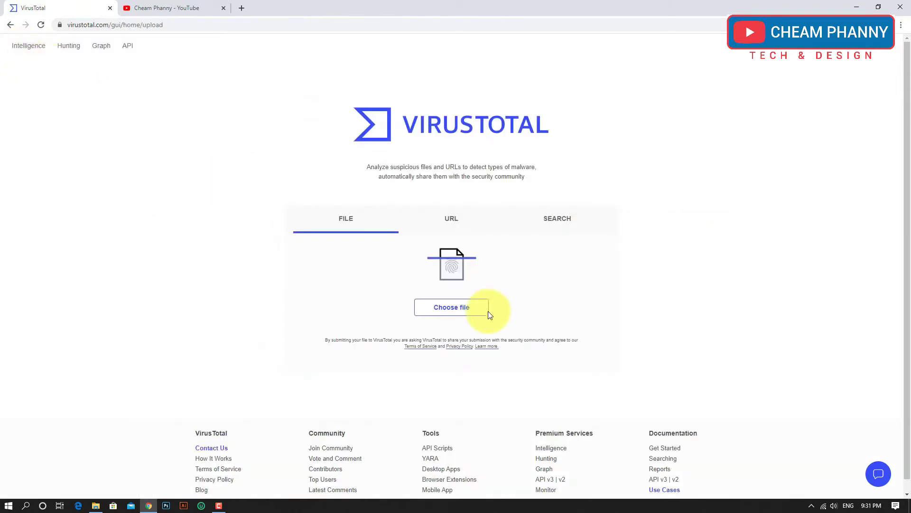
left_click(465, 309)
left_click_drag(460, 205, 462, 182)
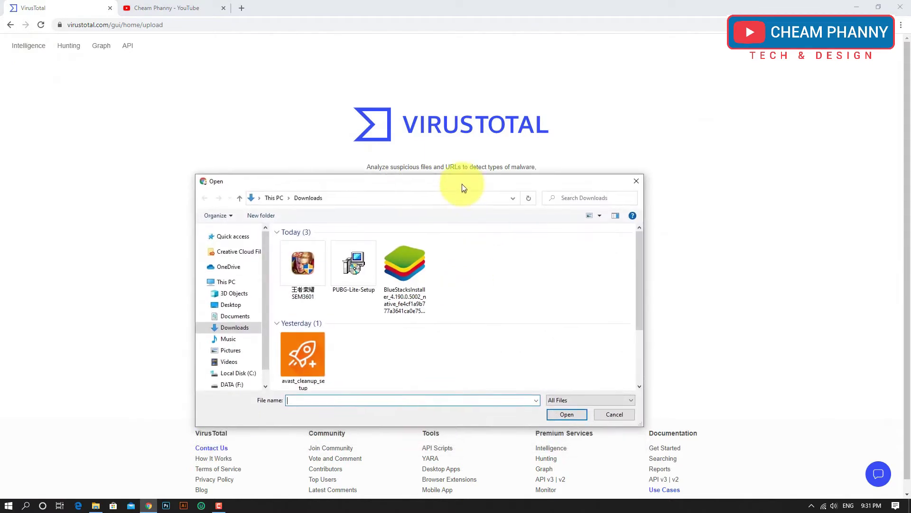
scroll(472, 299, "down", 2)
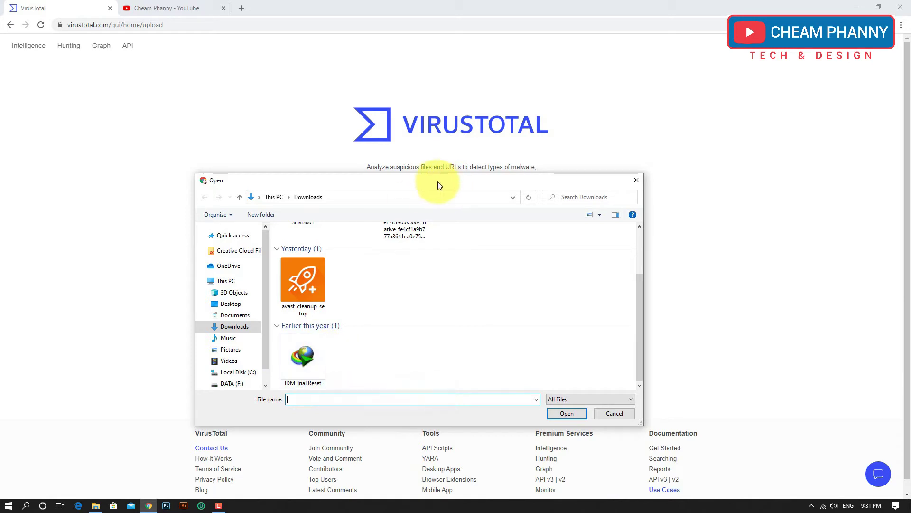
left_click_drag(438, 183, 467, 211)
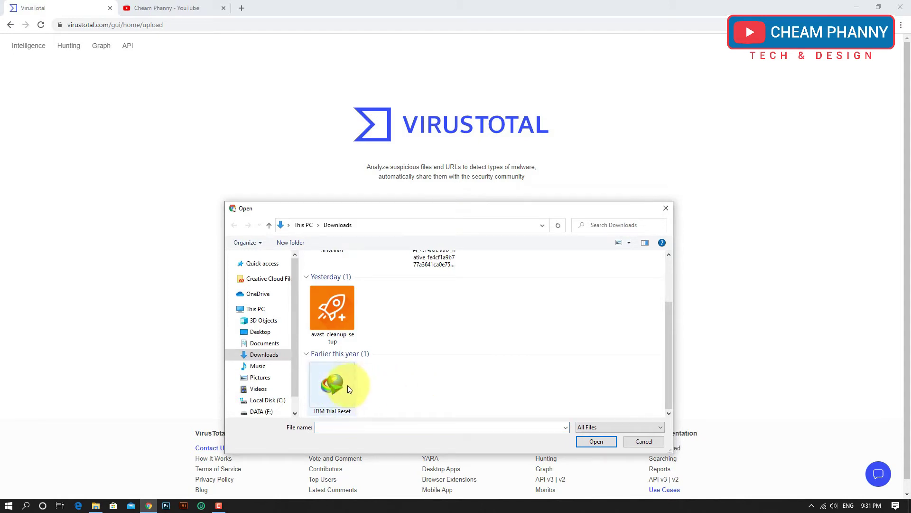
mouse_move(346, 386)
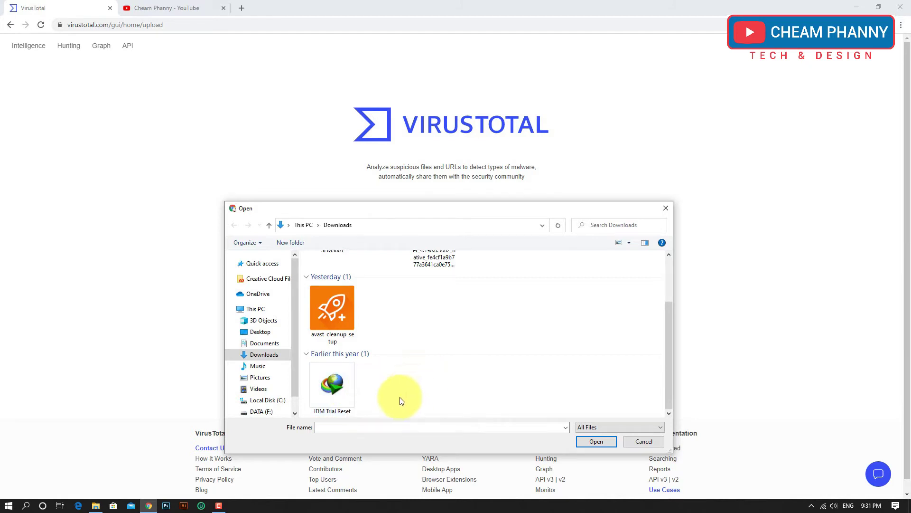
left_click(346, 398)
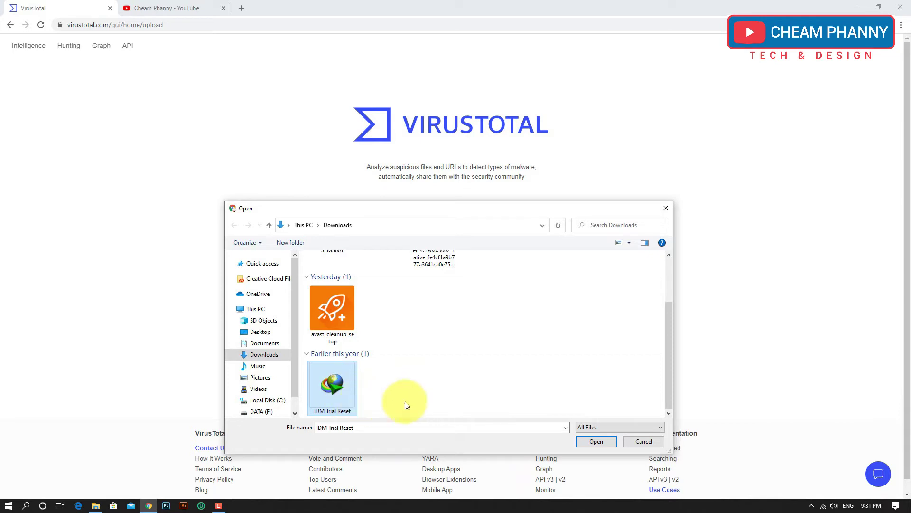
left_click_drag(436, 208, 446, 256)
left_click_drag(436, 287, 446, 220)
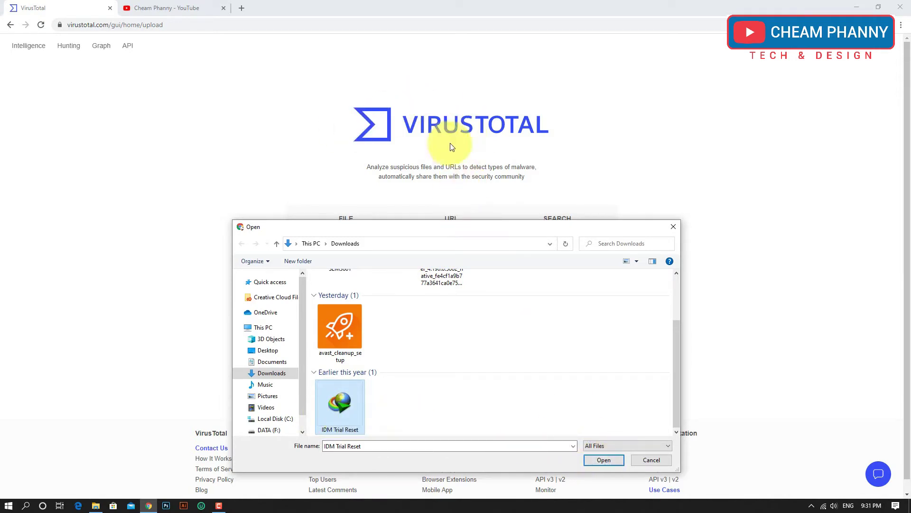
left_click(599, 461)
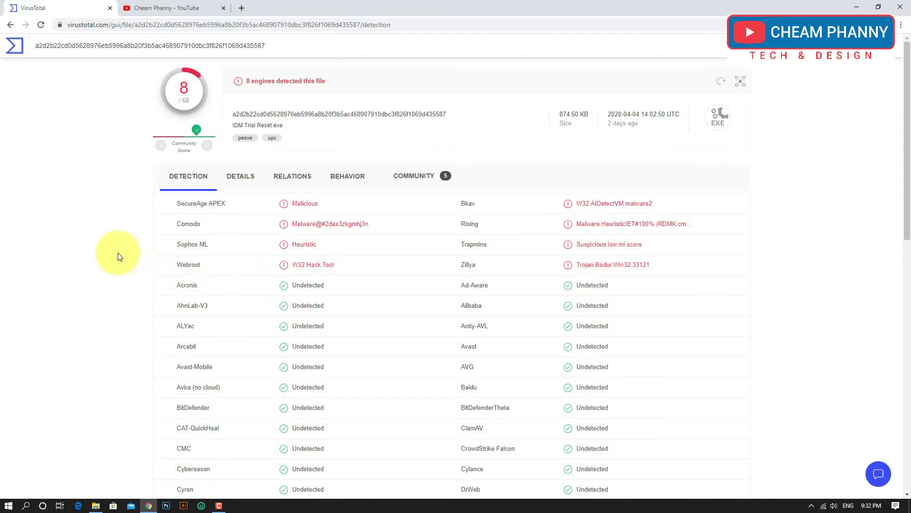
Review the antivirus engines' detection results in the IDM Trial Reset scan report
scroll(119, 255, "down", 5)
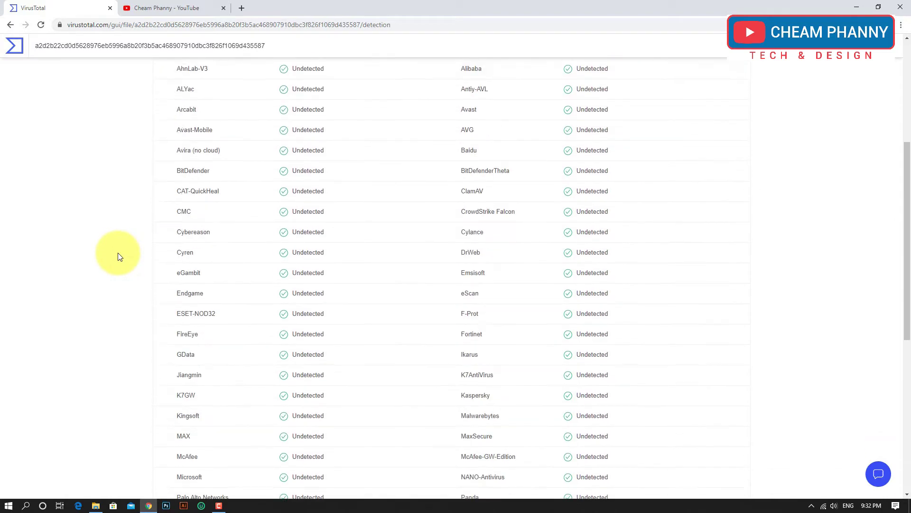
scroll(118, 255, "up", 5)
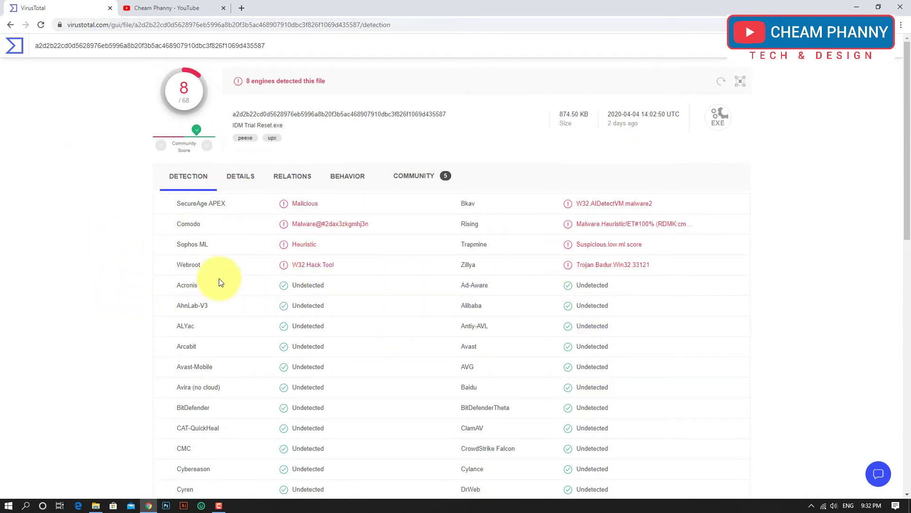
left_click(234, 188)
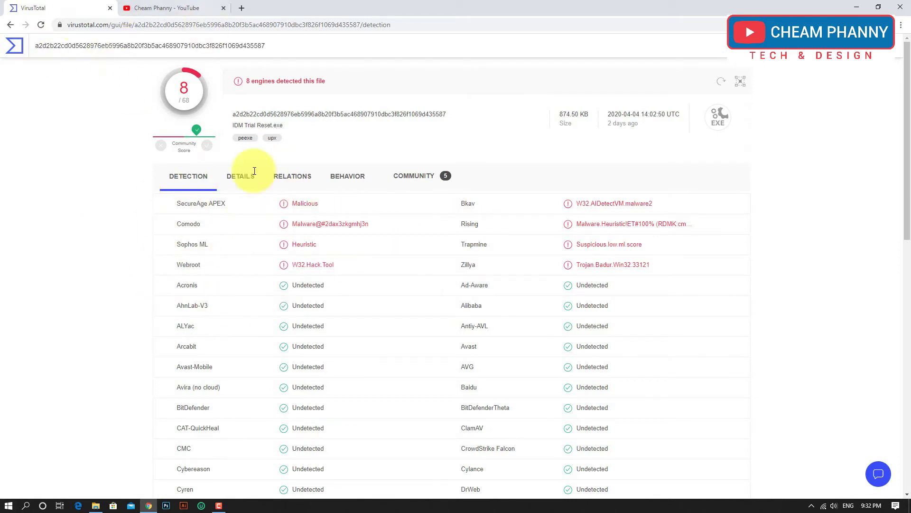
Return to the VirusTotal home page and switch to scanning a URL
left_click(12, 51)
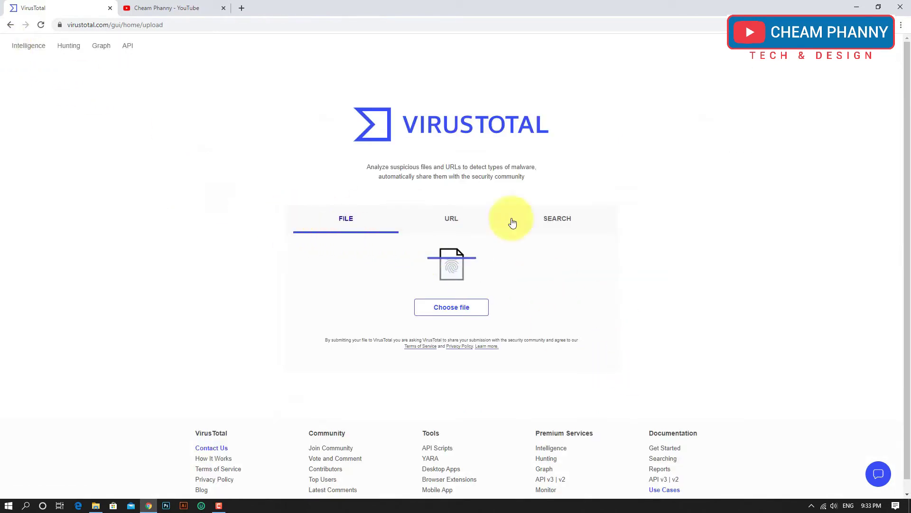
left_click(480, 226)
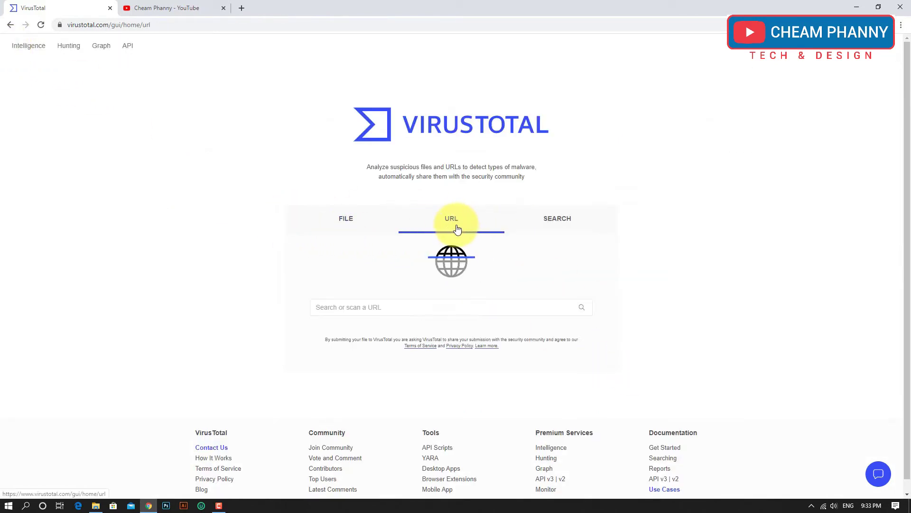
left_click(377, 307)
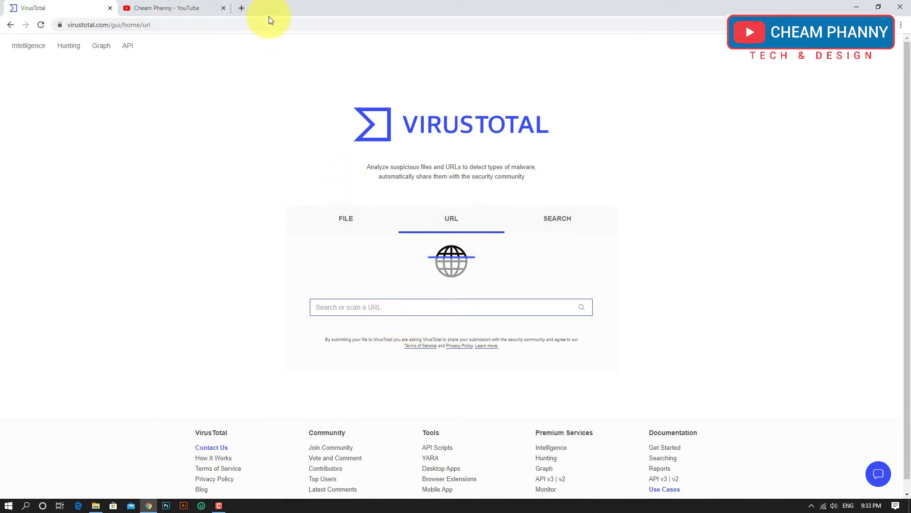
Search Google for bluestack in a new browser tab and open the bluestacks.com website
left_click(244, 9)
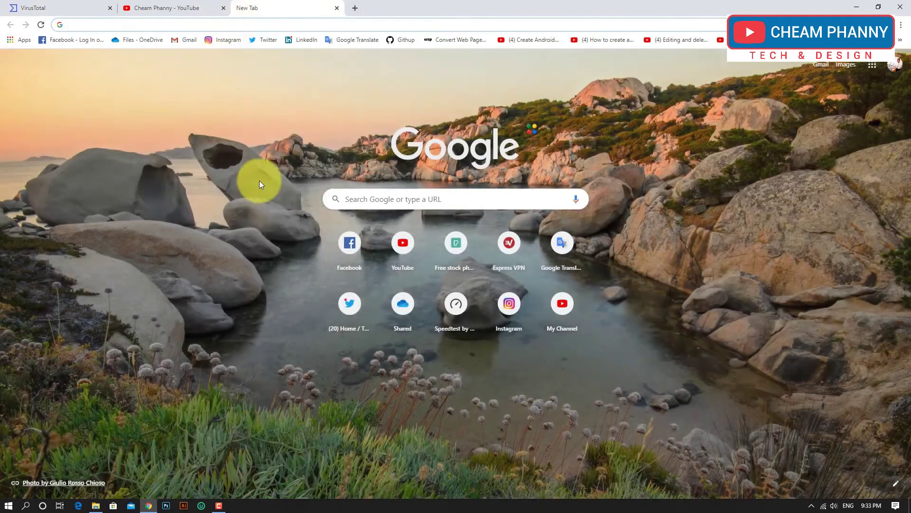
type("b")
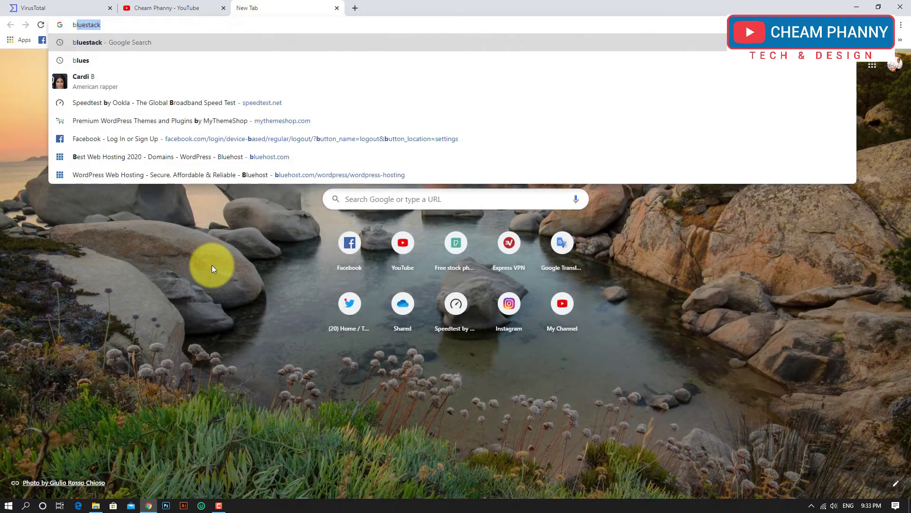
key("Return")
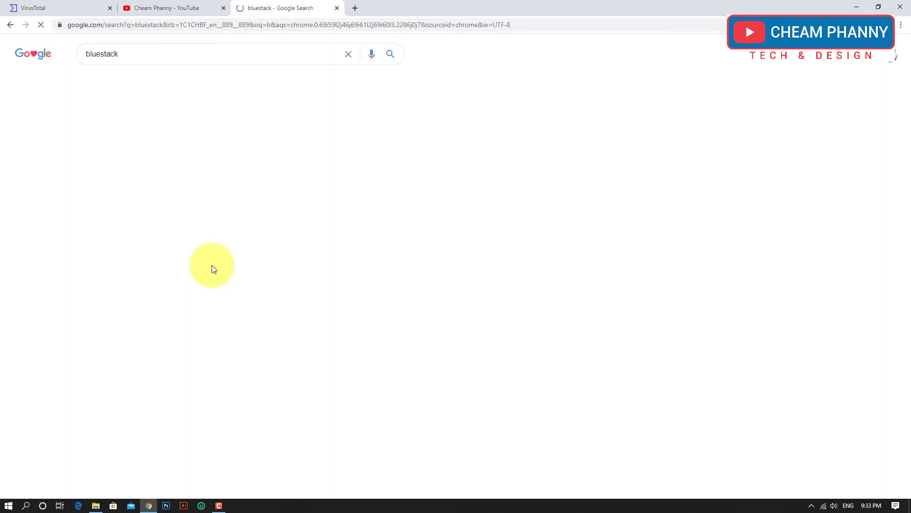
left_click(114, 285)
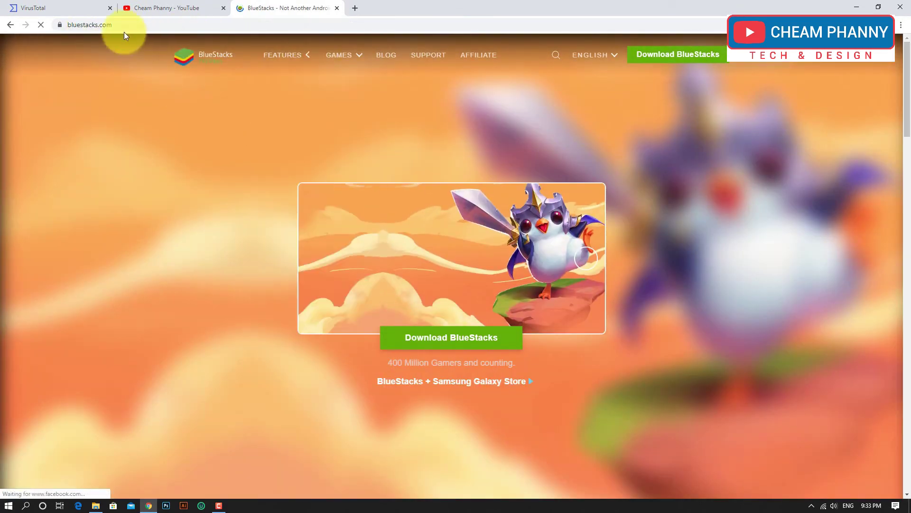
left_click(170, 26)
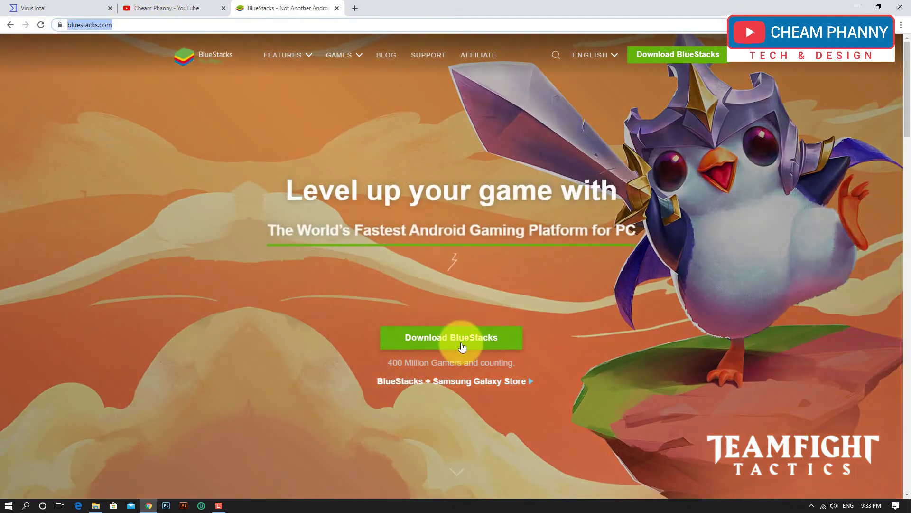
left_click(126, 27)
left_click_drag(162, 23, 35, 27)
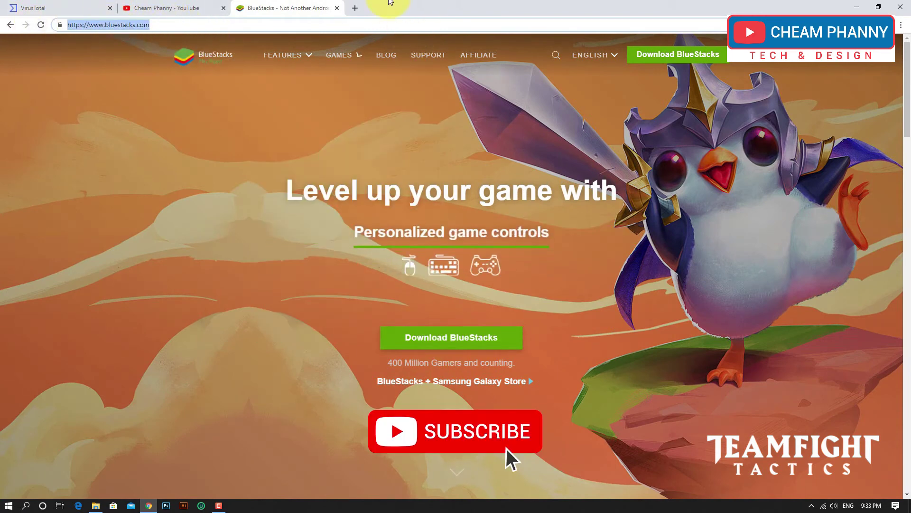
left_click(52, 7)
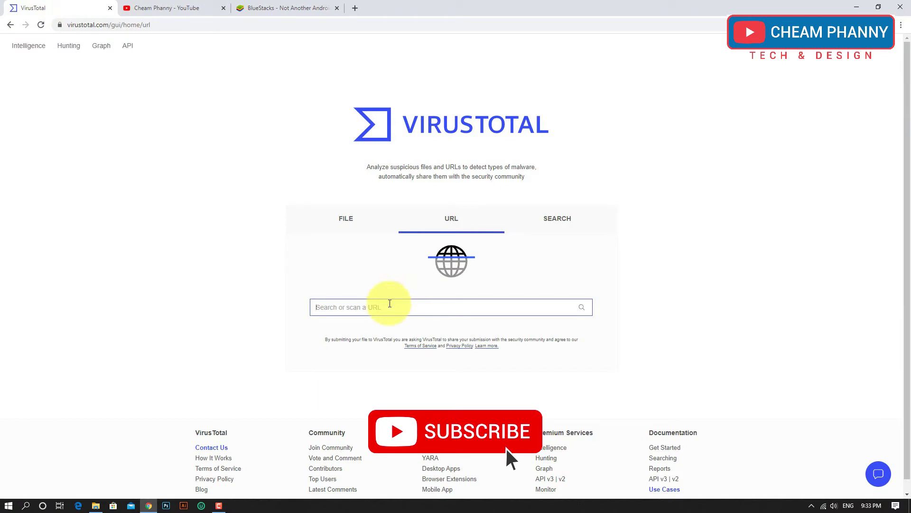
left_click(581, 308)
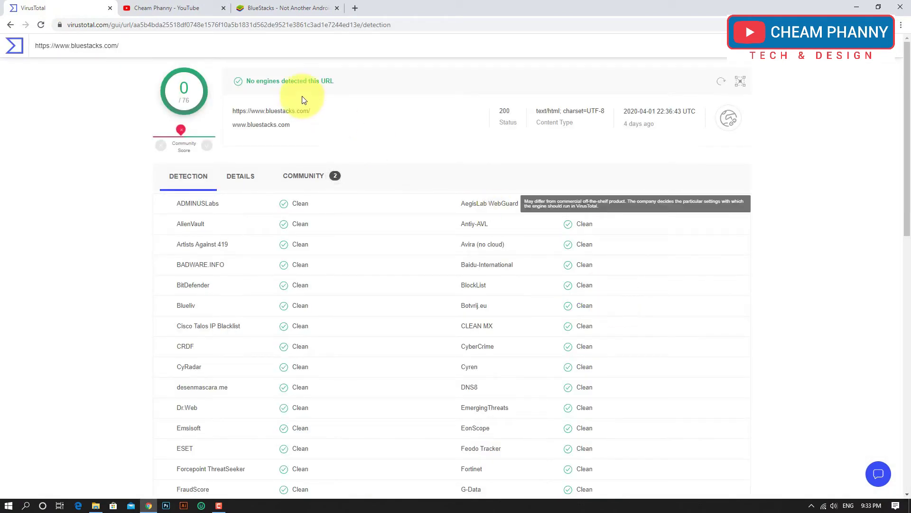
Review the detection result of each engine in the BlueStacks URL scan report
scroll(475, 364, "down", 7)
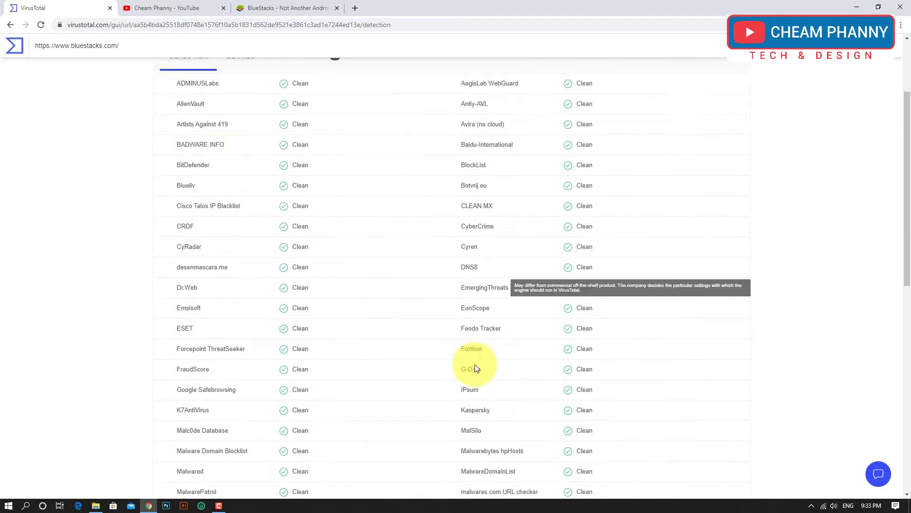
scroll(349, 371, "down", 4)
scroll(371, 256, "up", 11)
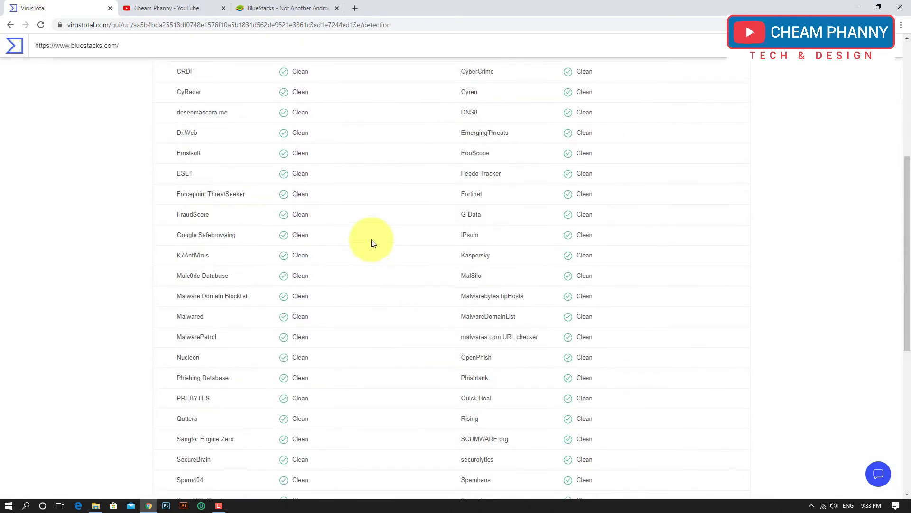
Go back to the BlueStacks website and inspect its full web address and the connection security information
left_click(278, 5)
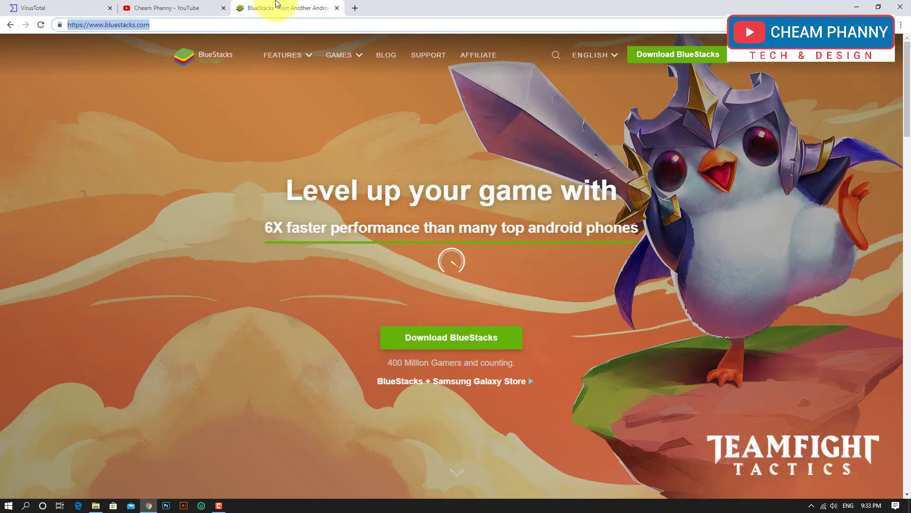
left_click(161, 24)
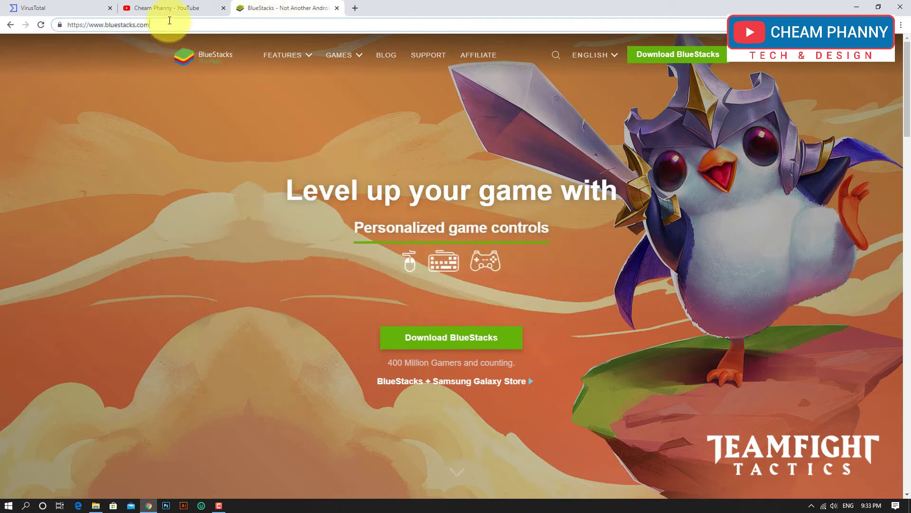
left_click(60, 25)
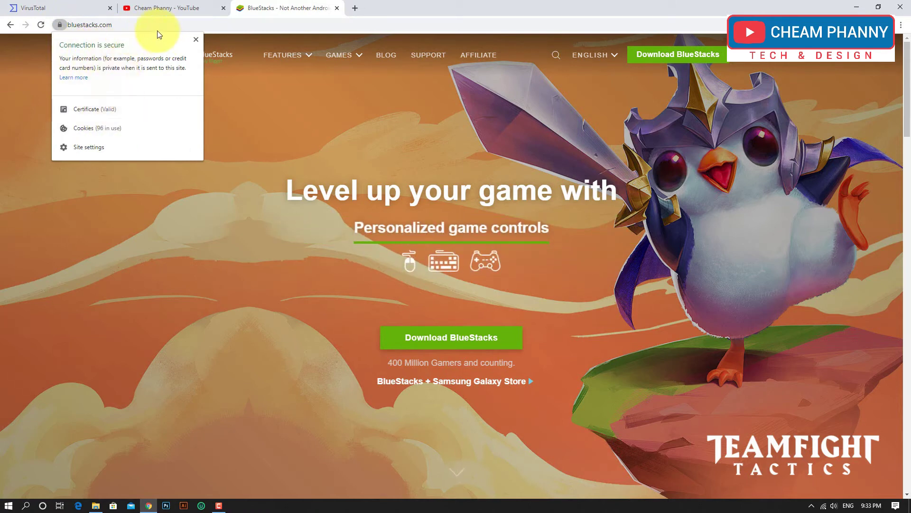
left_click(145, 24)
key("ctrl+c")
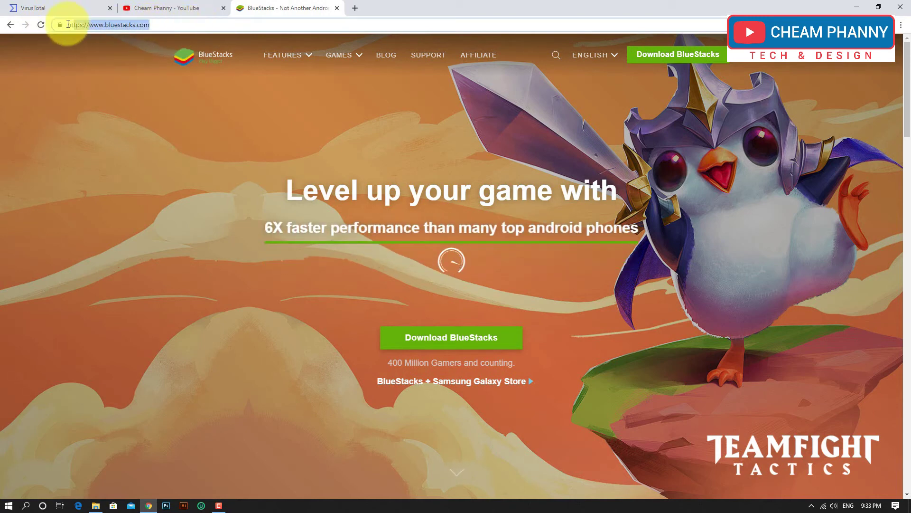
left_click(179, 24)
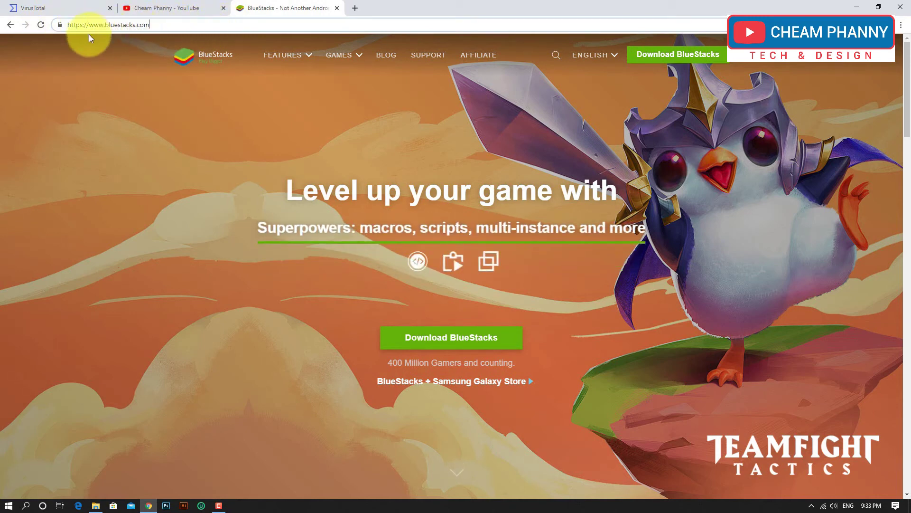
left_click(60, 26)
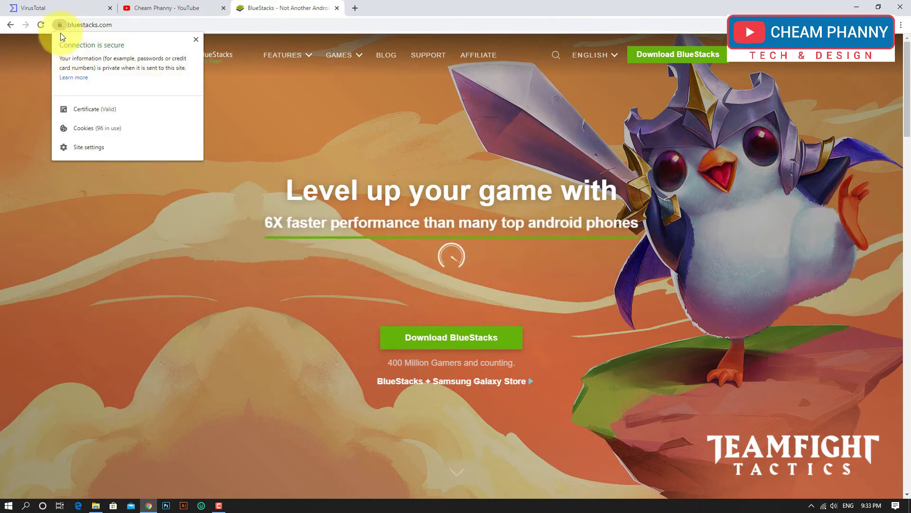
left_click(160, 26)
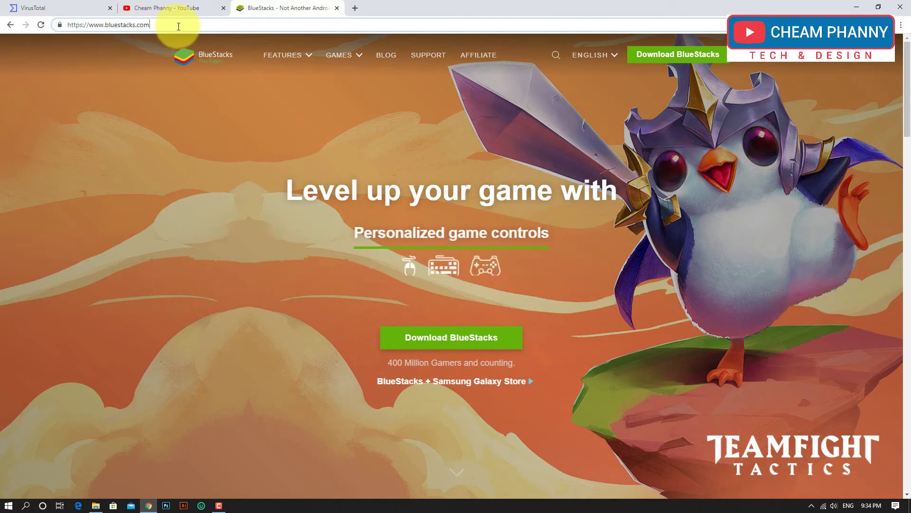
scroll(241, 270, "down", 1)
left_click(103, 13)
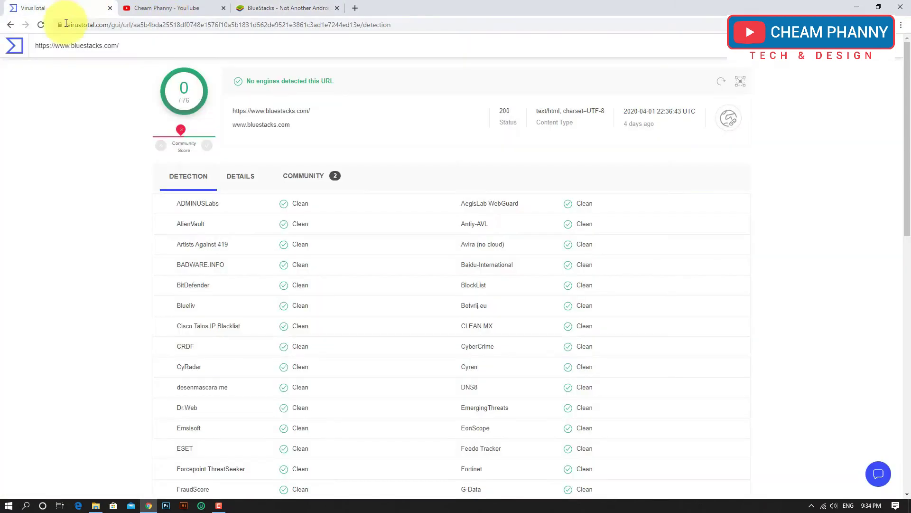
left_click(19, 49)
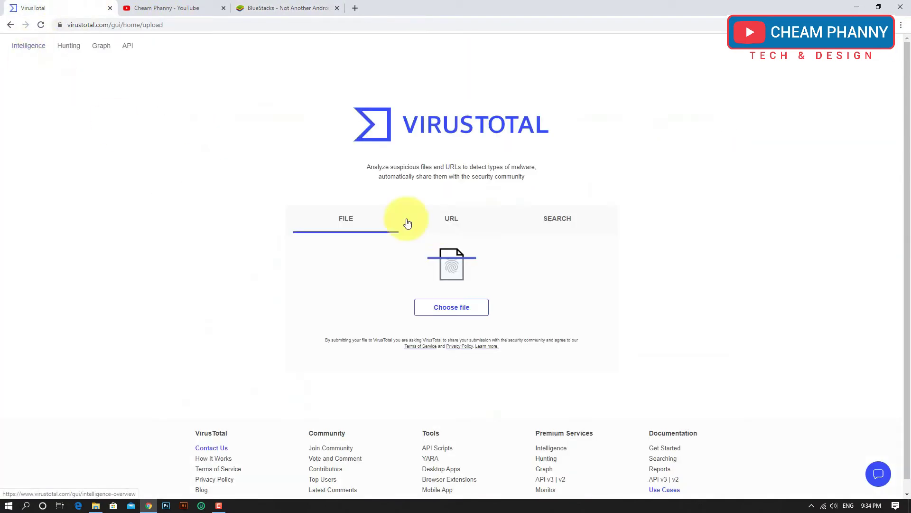
left_click(562, 220)
left_click(452, 220)
left_click(423, 306)
key("ctrl+v")
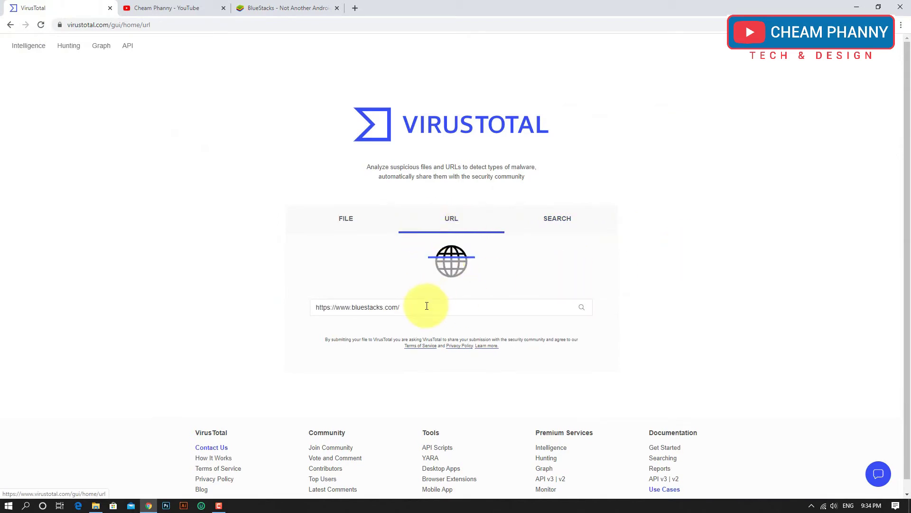
left_click_drag(423, 306, 260, 307)
left_click(334, 218)
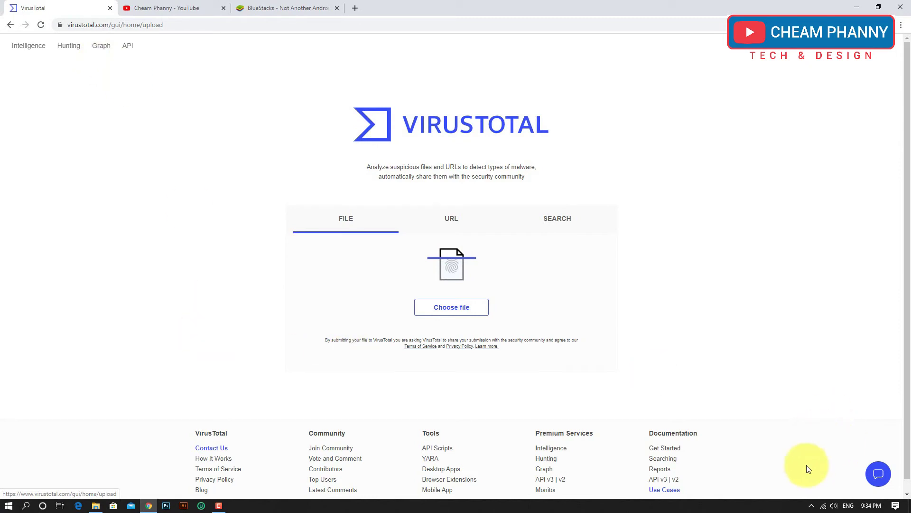
Minimize the browser to show the desktop and open Windows Security
left_click(812, 506)
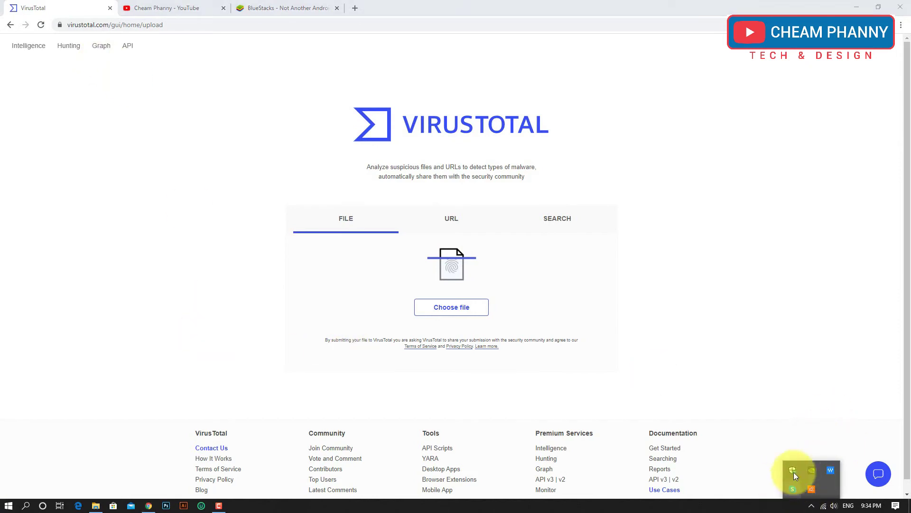
left_click(857, 7)
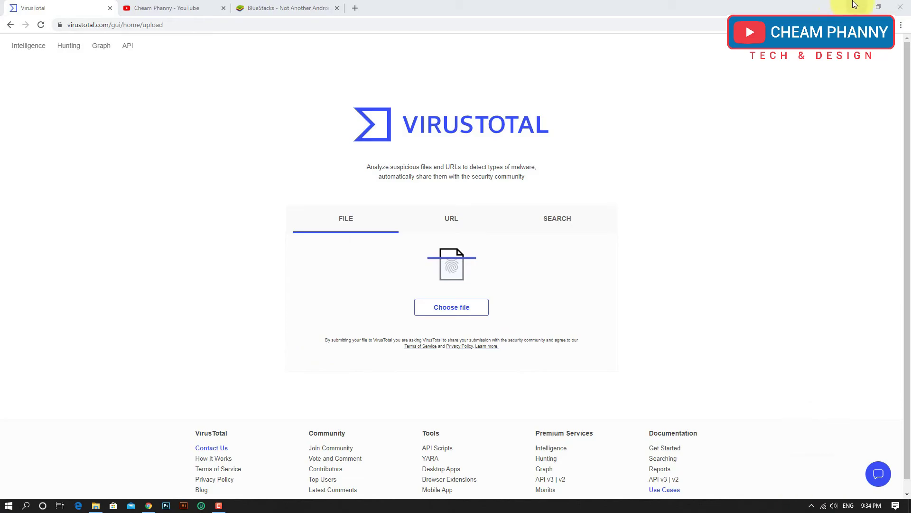
left_click(811, 506)
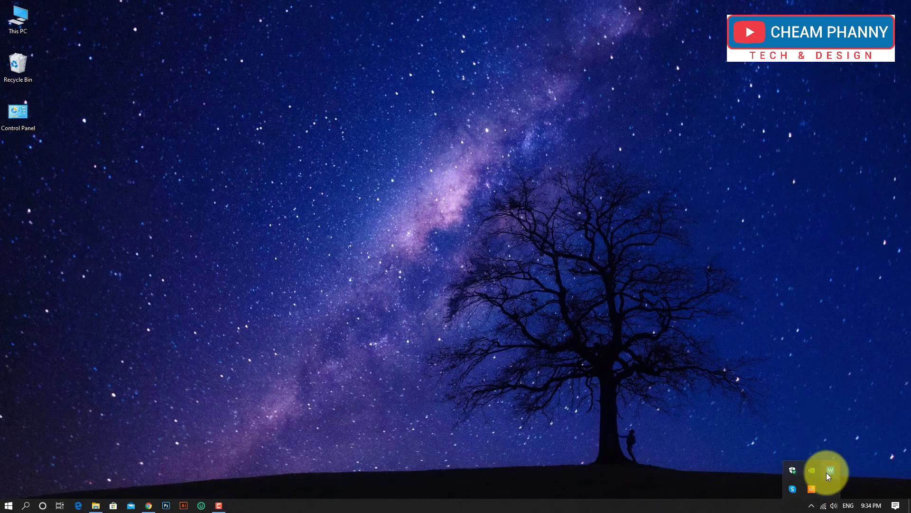
left_click(149, 506)
left_click(149, 506)
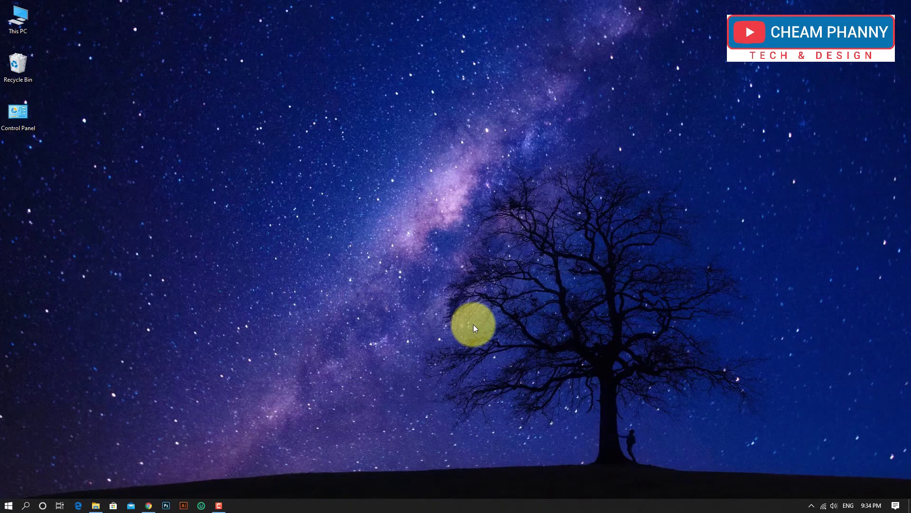
right_click(268, 246)
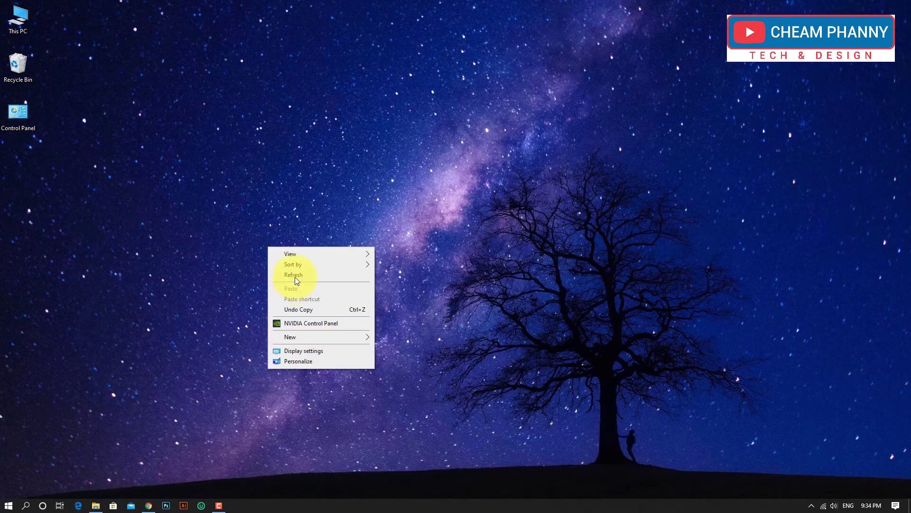
left_click(294, 278)
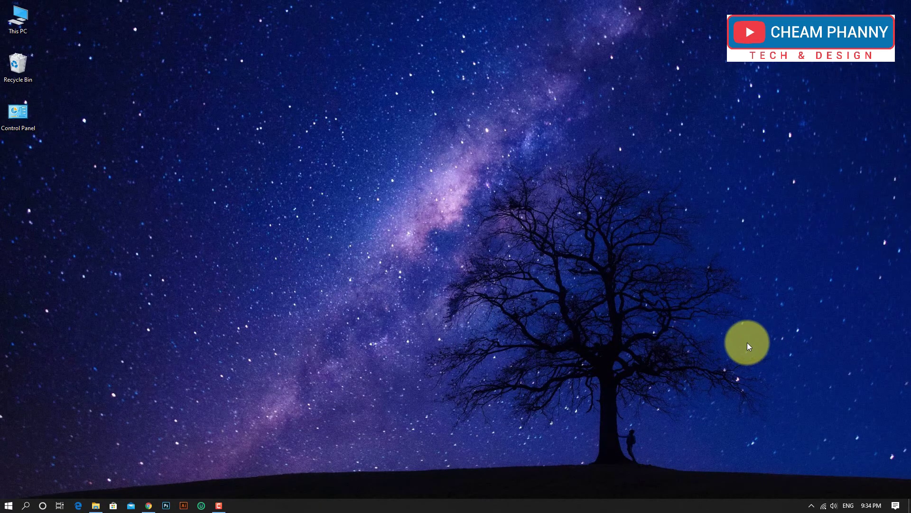
left_click(810, 506)
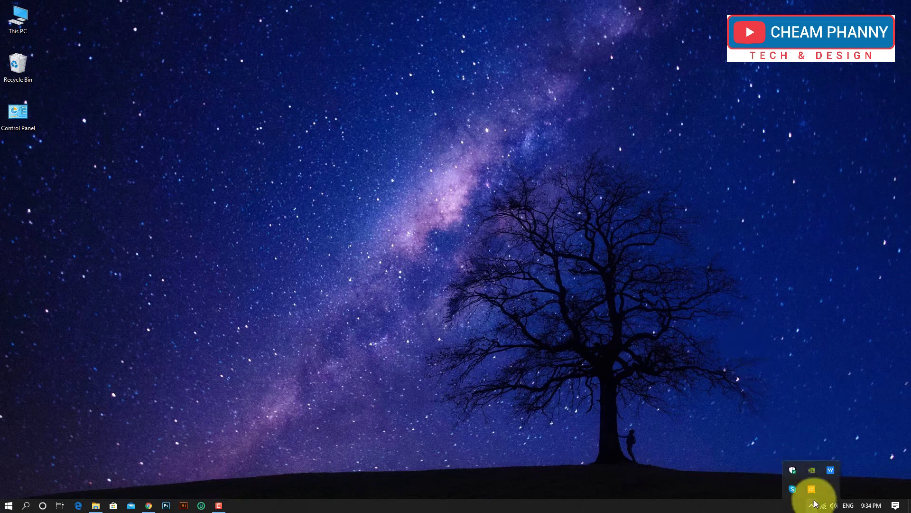
left_click(791, 471)
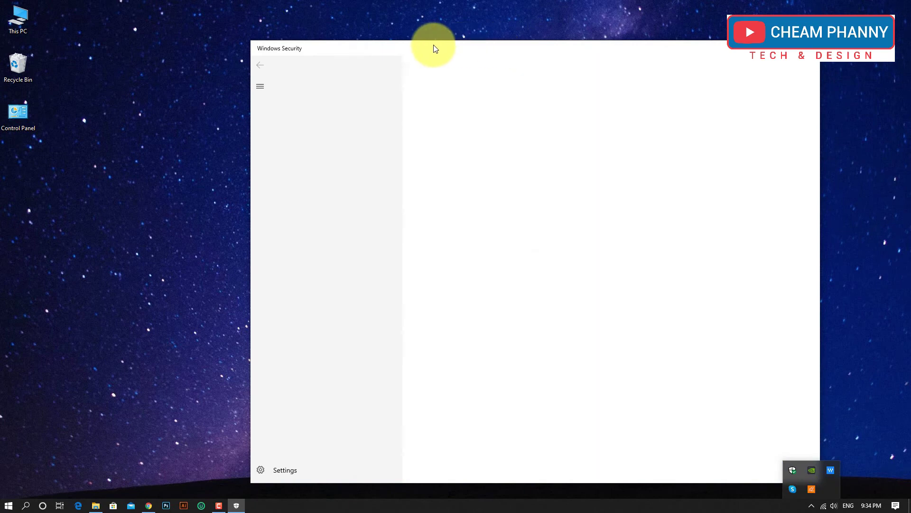
left_click_drag(433, 44, 455, 50)
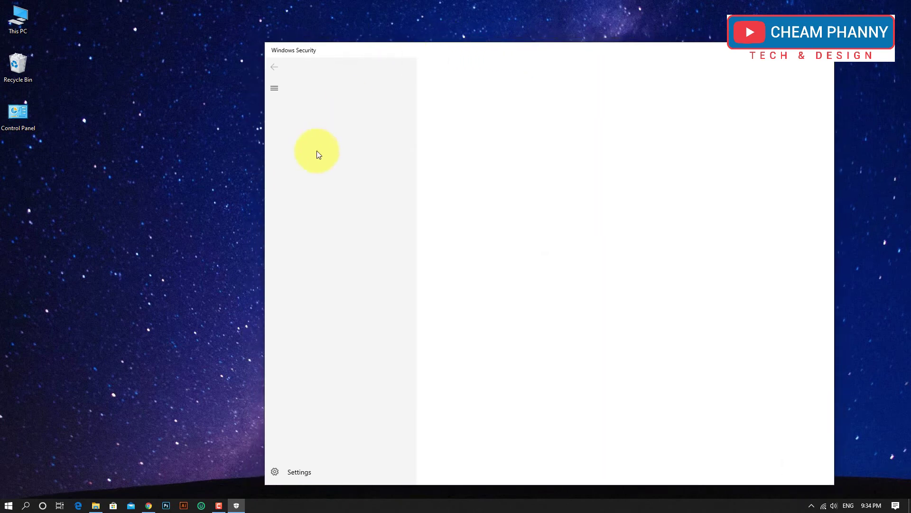
right_click(158, 193)
left_click(185, 215)
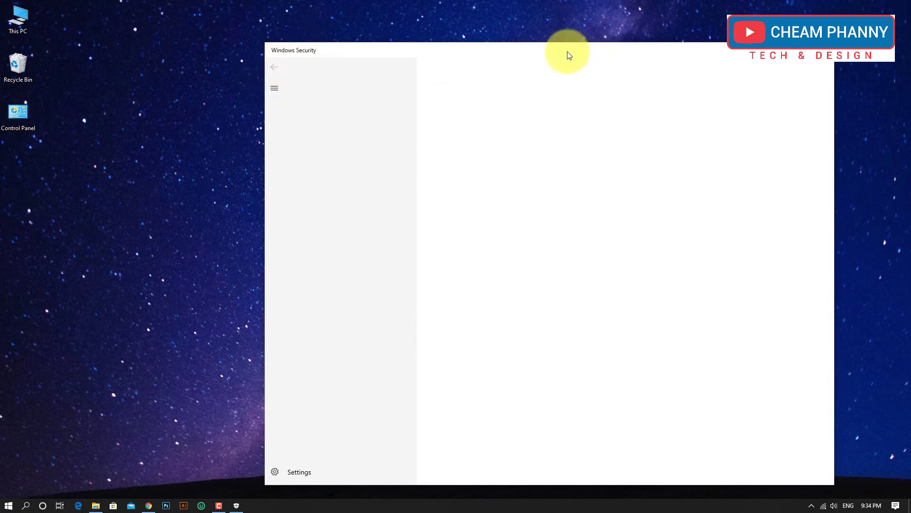
mouse_move(568, 53)
left_mouse_down()
mouse_move(520, 51)
mouse_move(555, 55)
left_mouse_up()
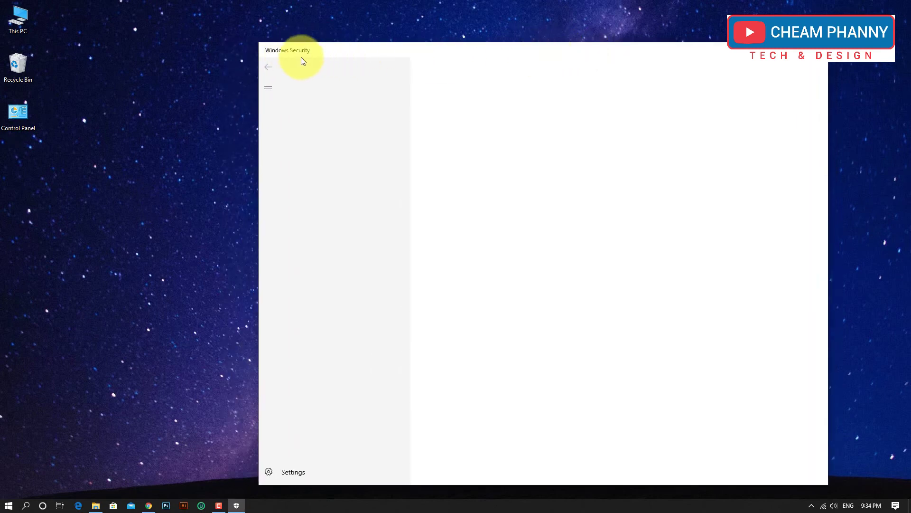
View the Virus & threat protection page in Windows Security
left_click(95, 504)
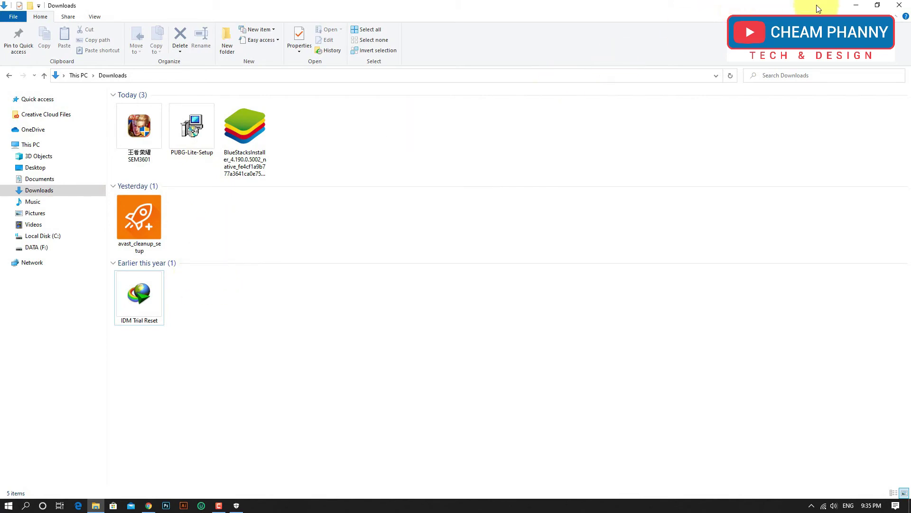
left_click(856, 5)
left_click_drag(428, 50, 411, 51)
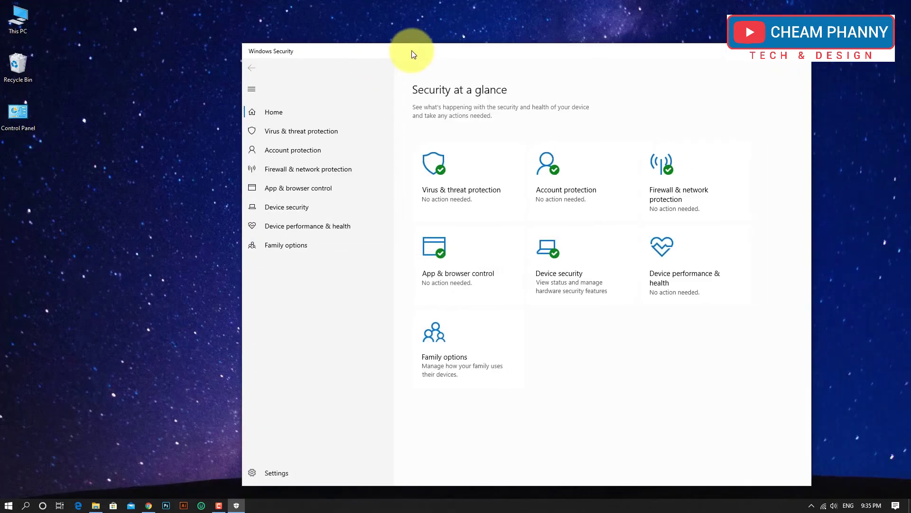
left_click(281, 131)
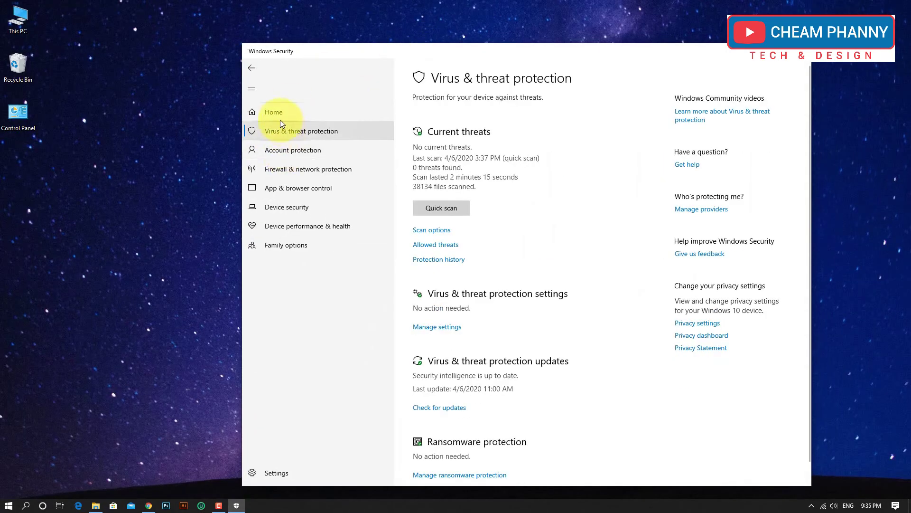
left_click(280, 113)
left_click(285, 131)
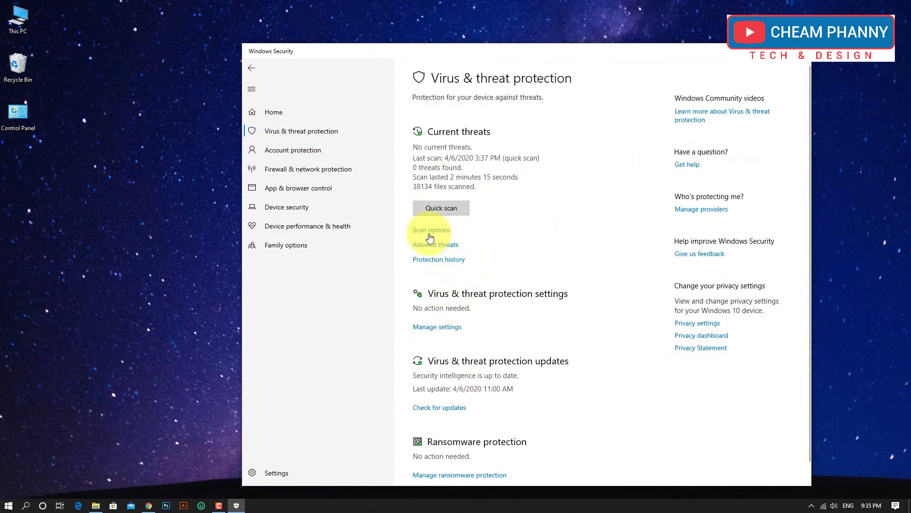
Open the scan options, select Custom scan without starting it, and close Windows Security
left_click(435, 236)
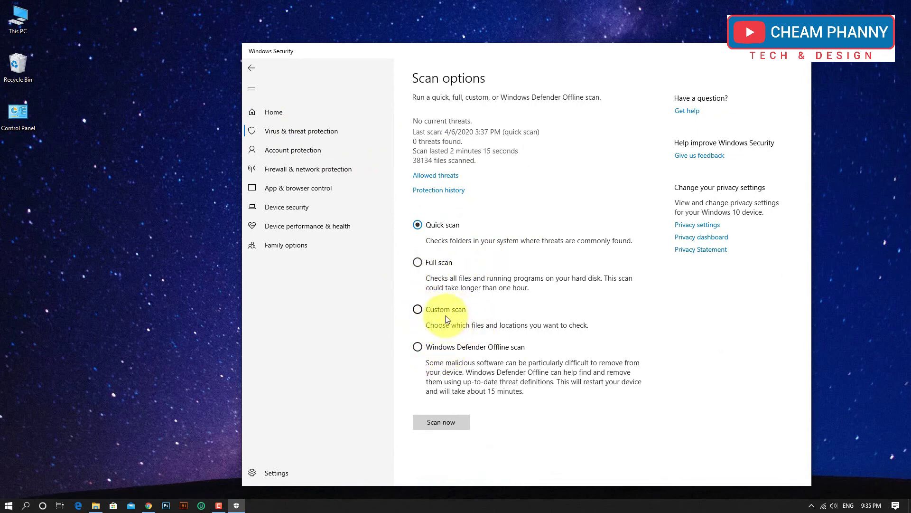
left_click(419, 311)
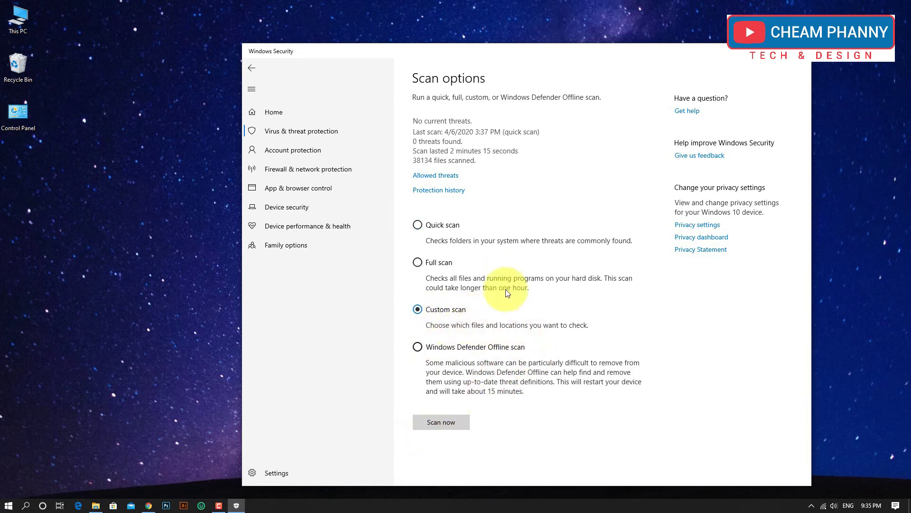
left_click(801, 50)
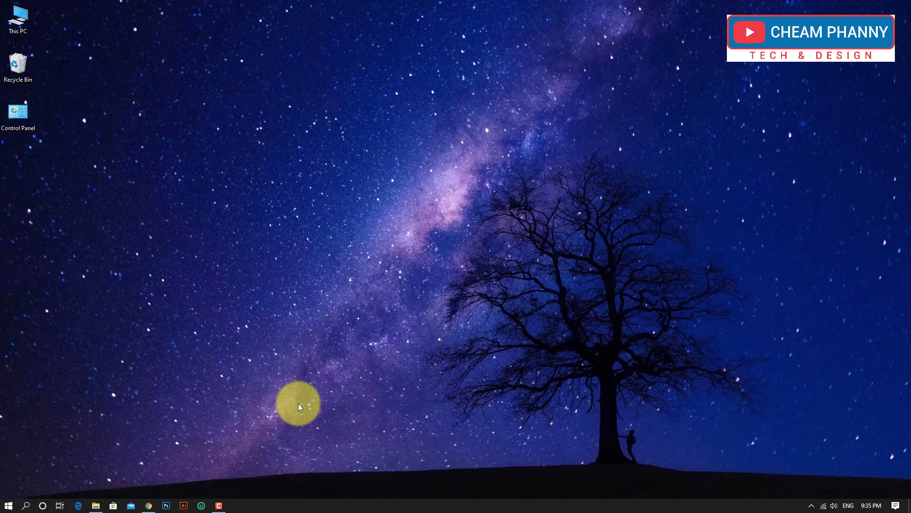
Scan the BlueStacks installer in the Downloads folder with Windows Defender, review the result and close Windows Security
left_click(95, 505)
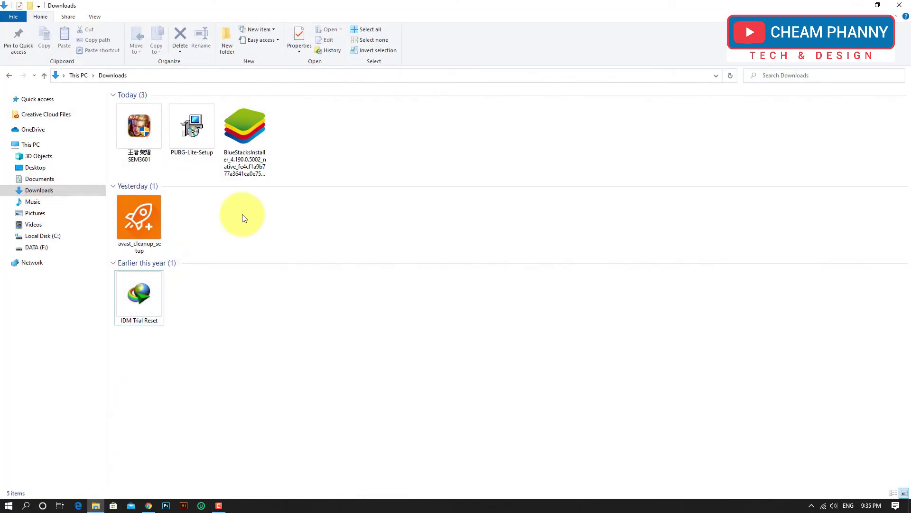
left_click(249, 135)
right_click(249, 135)
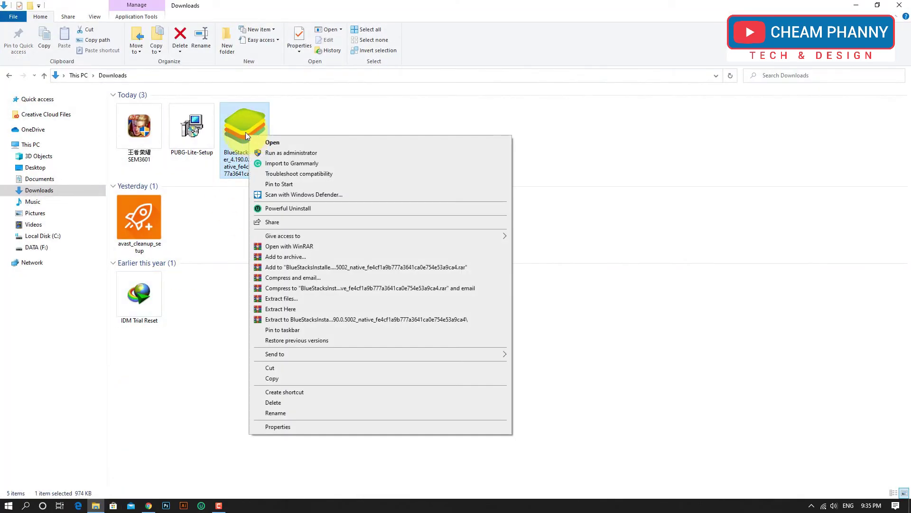
left_click(291, 195)
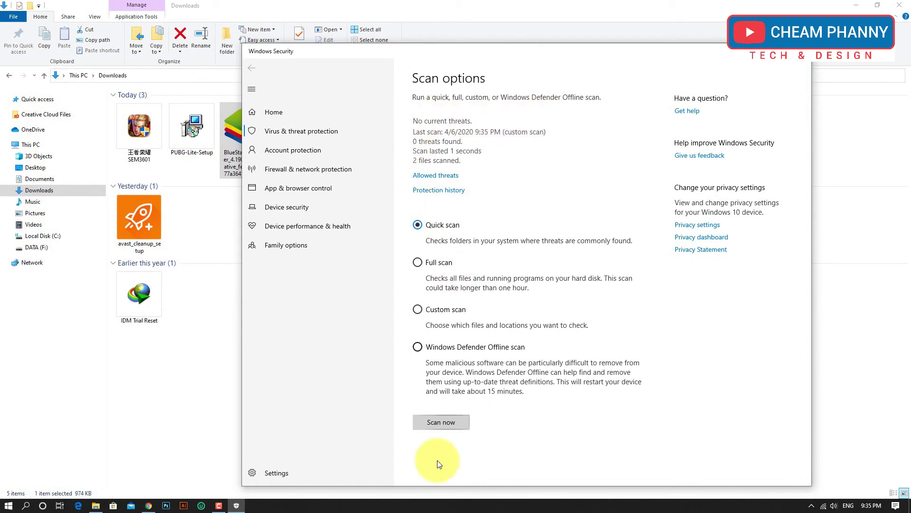
left_click_drag(487, 55, 519, 49)
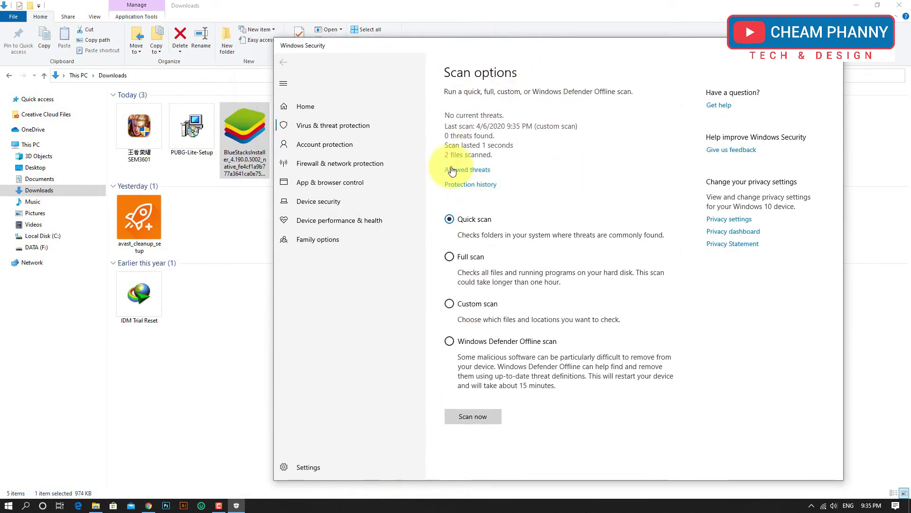
left_click_drag(410, 48, 385, 54)
left_click_drag(441, 51, 461, 48)
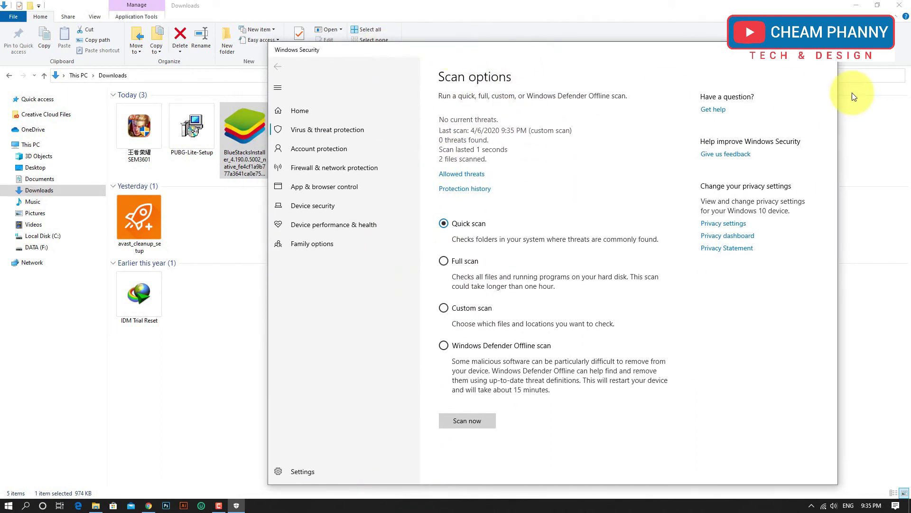
left_click(826, 50)
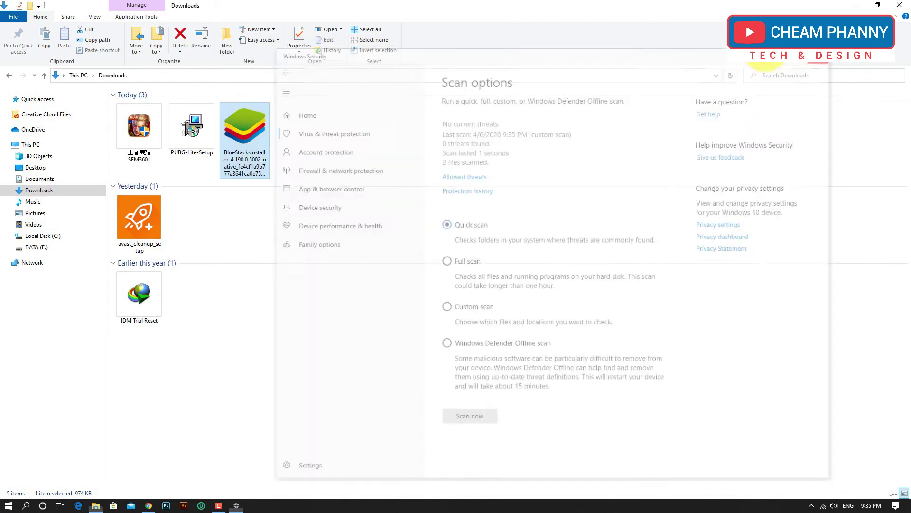
Scan the IDM Trial Reset file with Windows Defender, check the result and close Windows Security
right_click(142, 310)
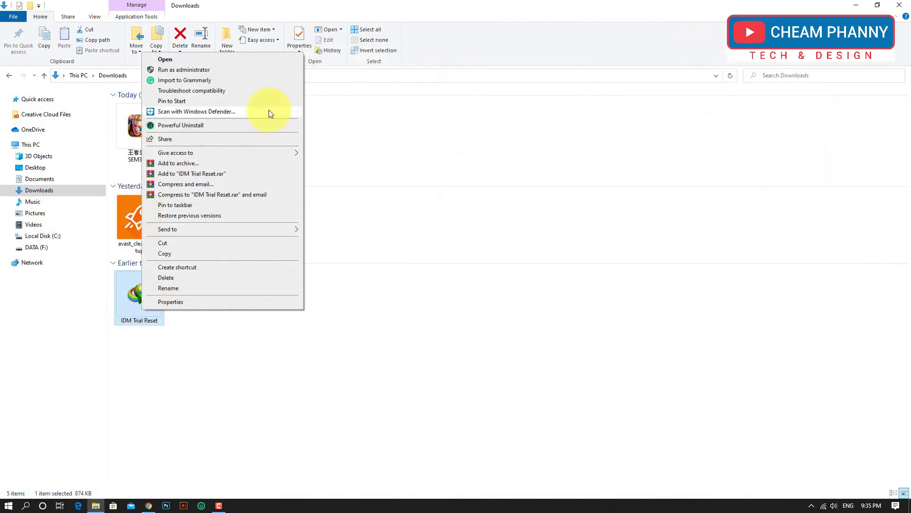
left_click(215, 112)
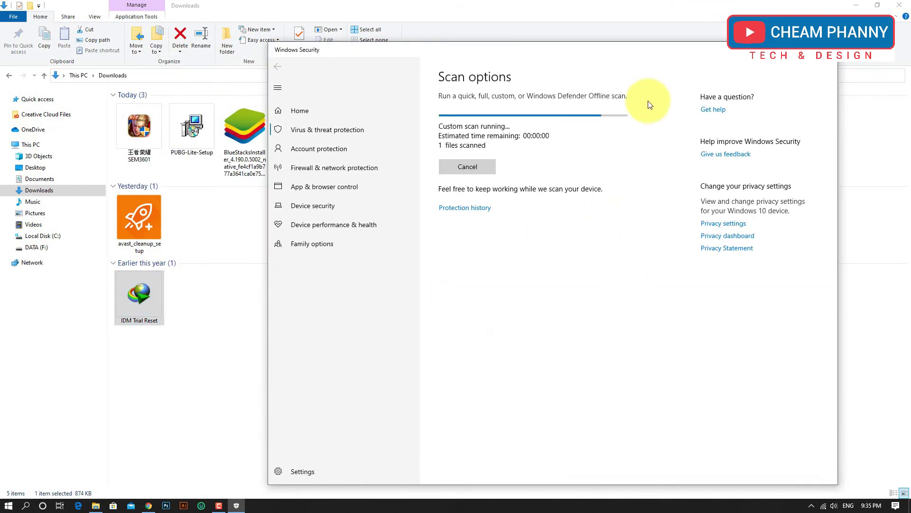
left_click_drag(540, 55, 534, 53)
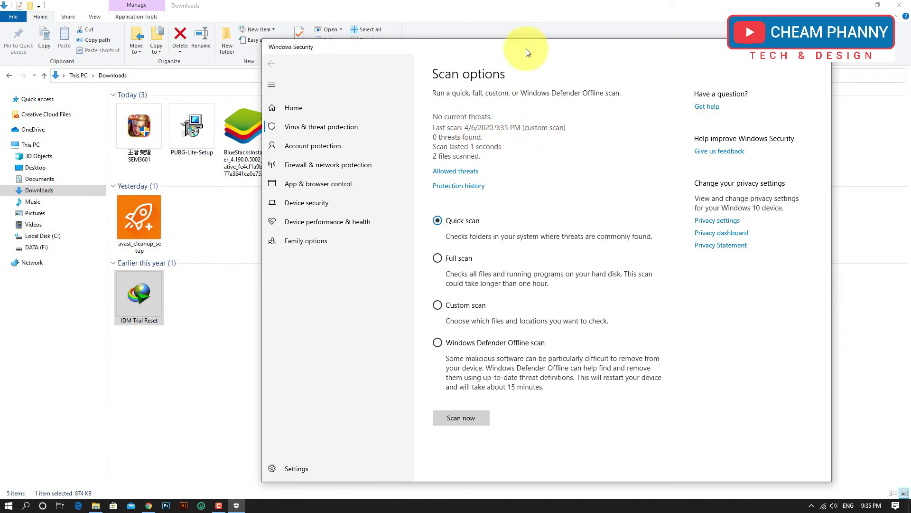
key("alt+F4")
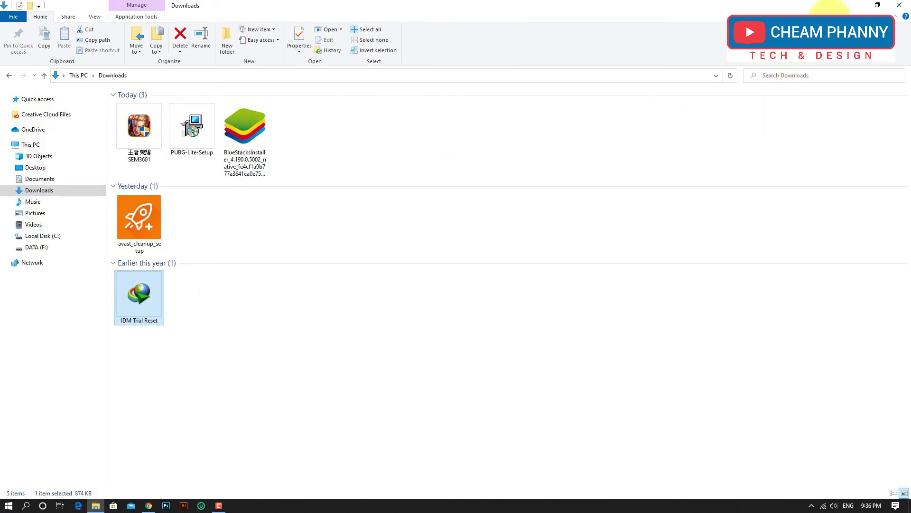
Switch to VirusTotal in the browser, scan the IDM Trial Reset file from Downloads, and return to the VirusTotal home page
left_click(856, 5)
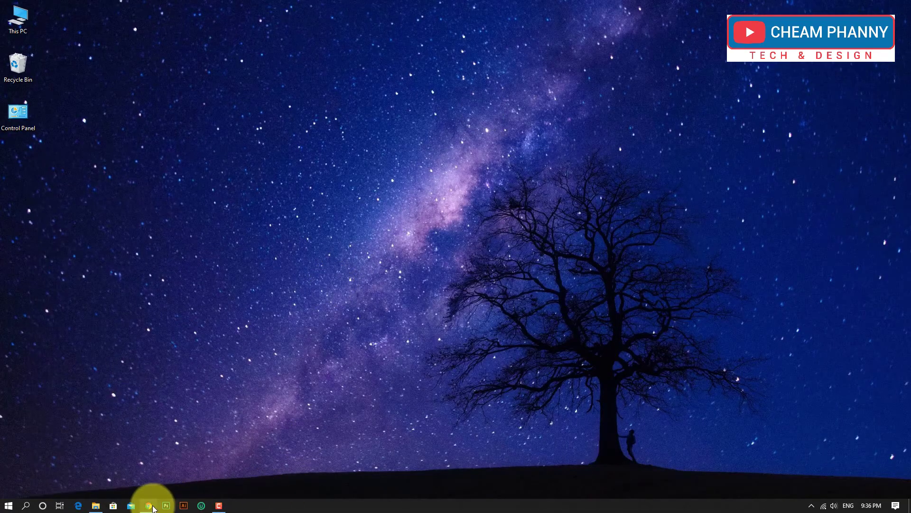
left_click(149, 505)
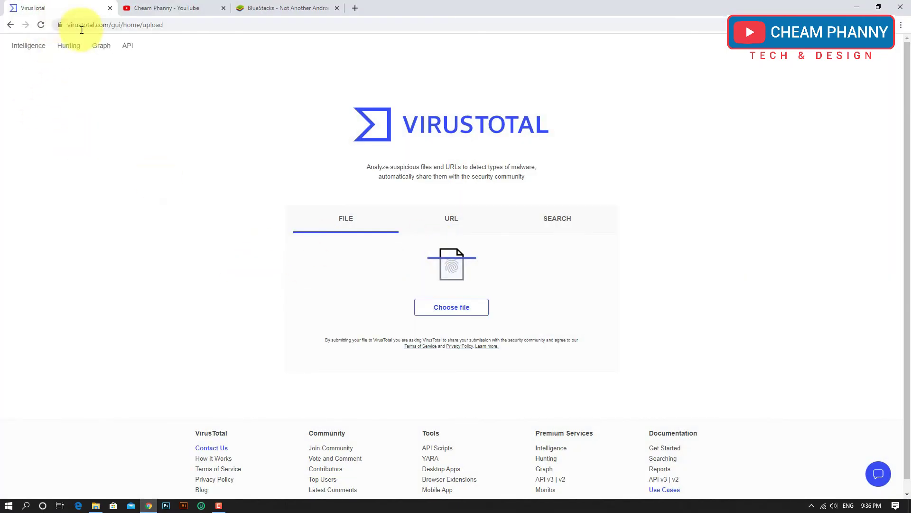
left_click(449, 311)
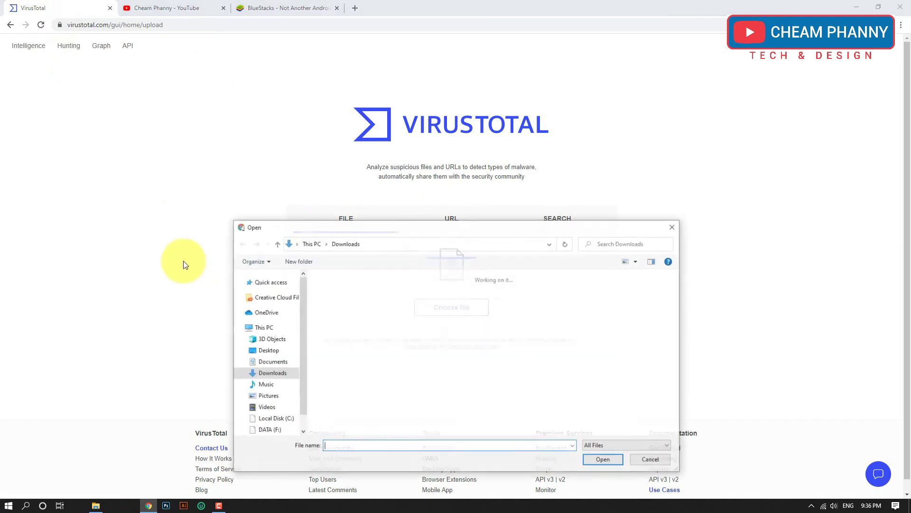
scroll(352, 309, "down", 3)
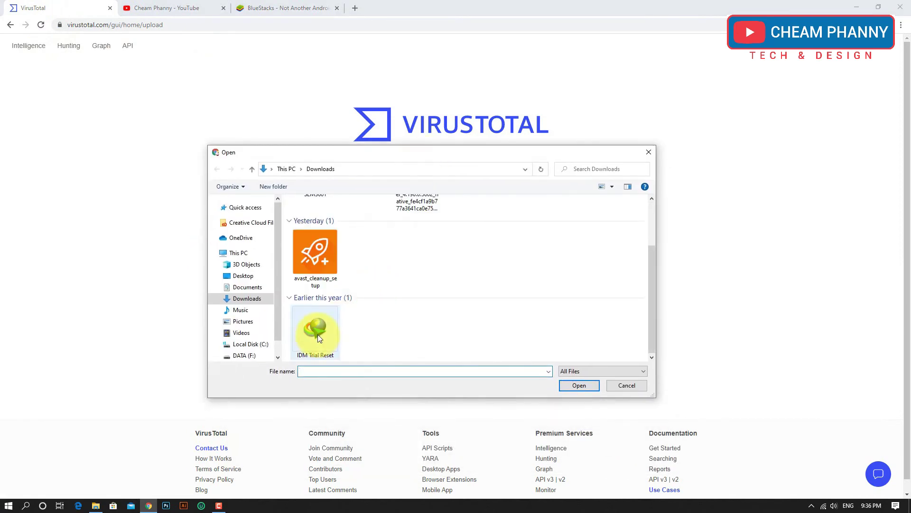
left_click(317, 332)
left_click(582, 384)
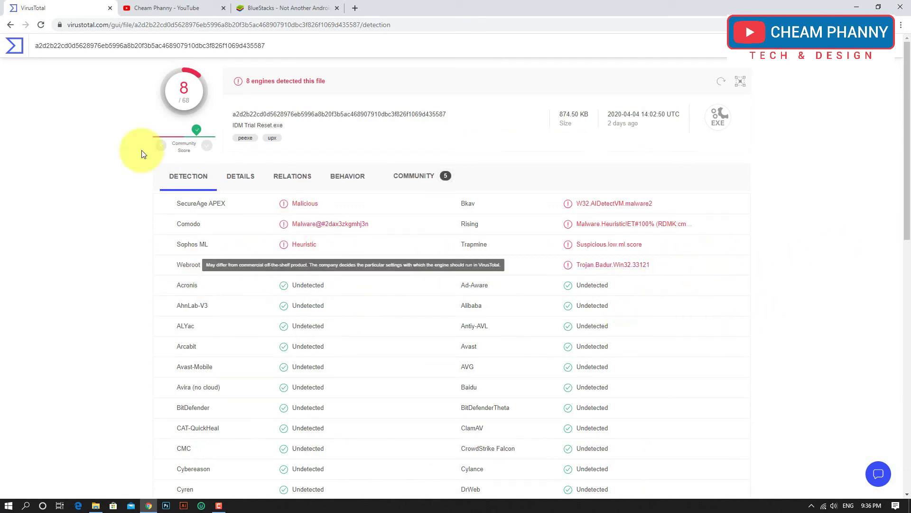
left_click(15, 47)
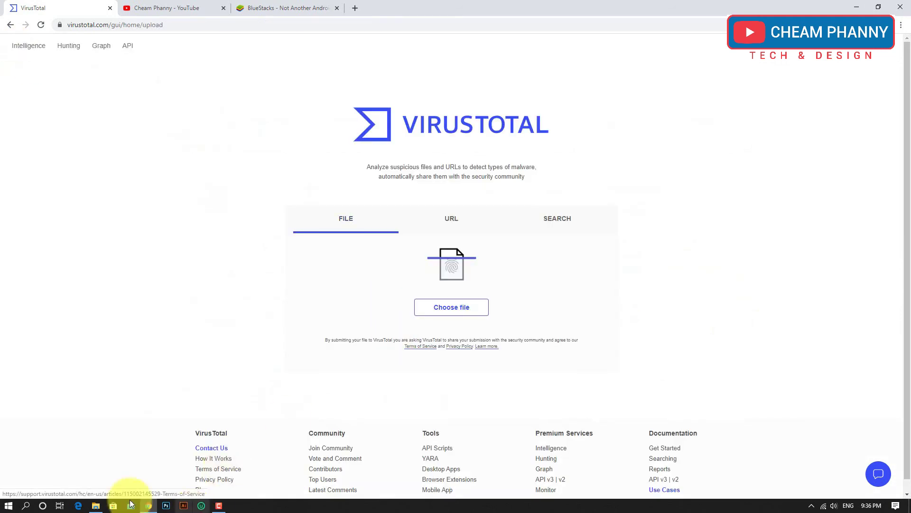
left_click(96, 505)
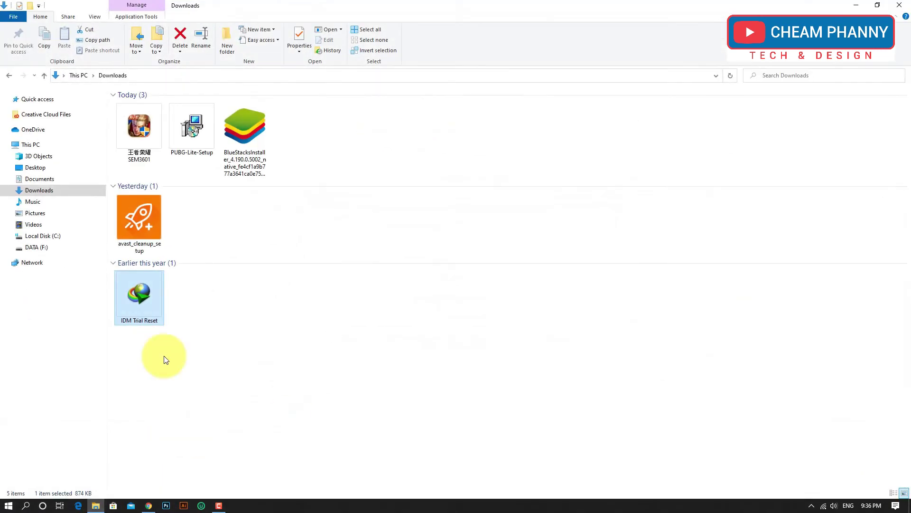
left_click(348, 412)
left_click_drag(239, 357, 143, 291)
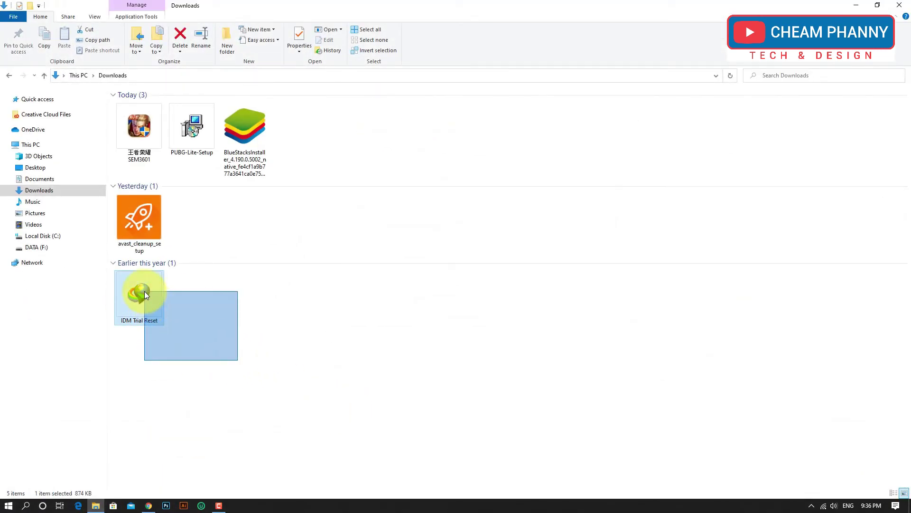
left_click(227, 364)
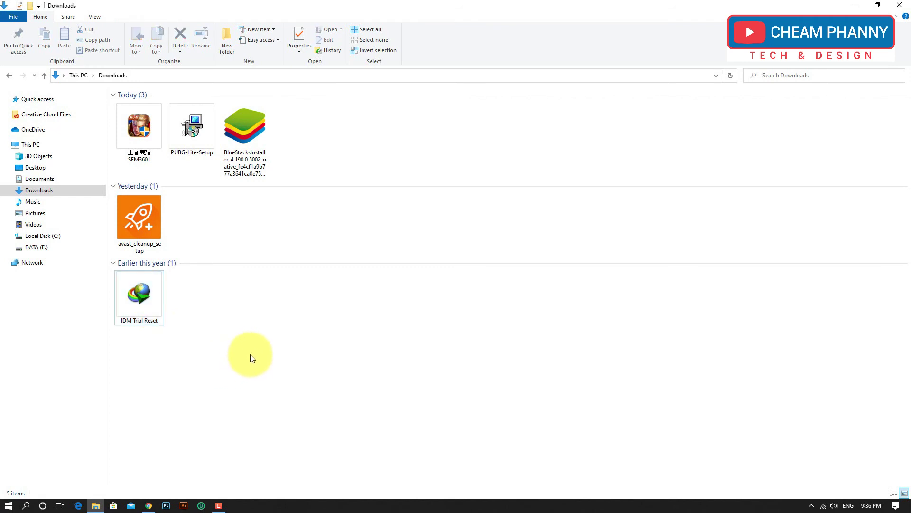
right_click(261, 317)
left_click(281, 356)
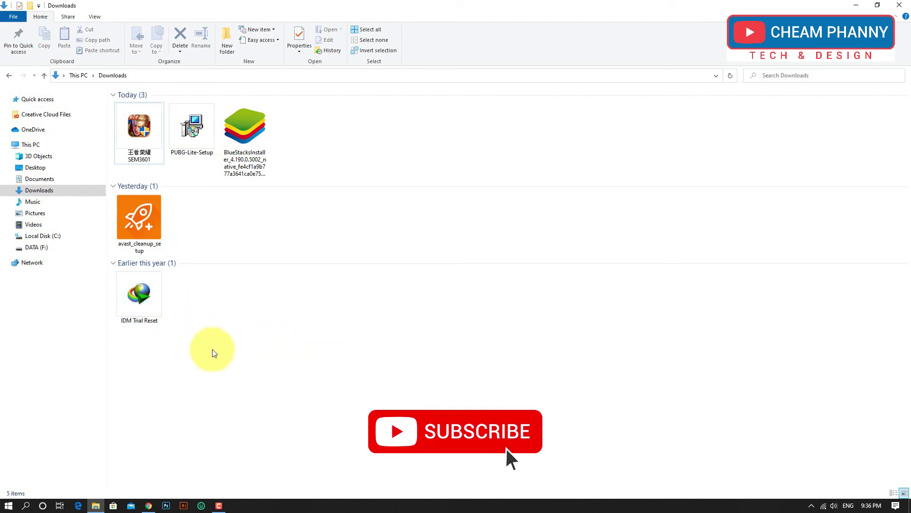
left_click_drag(212, 351, 143, 294)
left_click(211, 302)
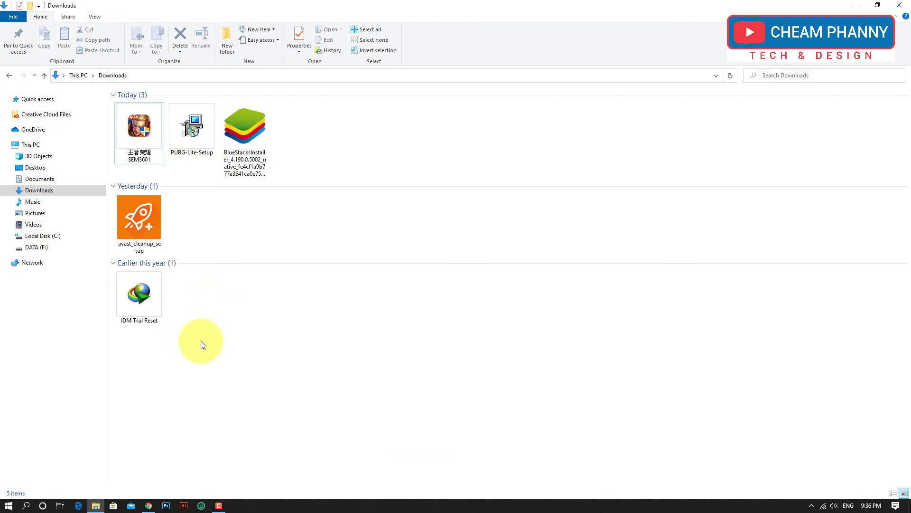
left_click_drag(203, 340, 135, 294)
left_click(204, 306)
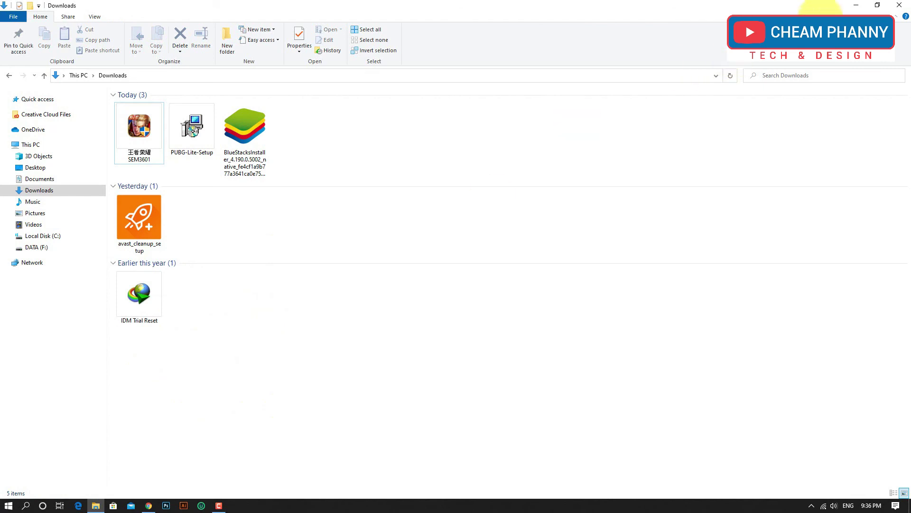
left_click(857, 6)
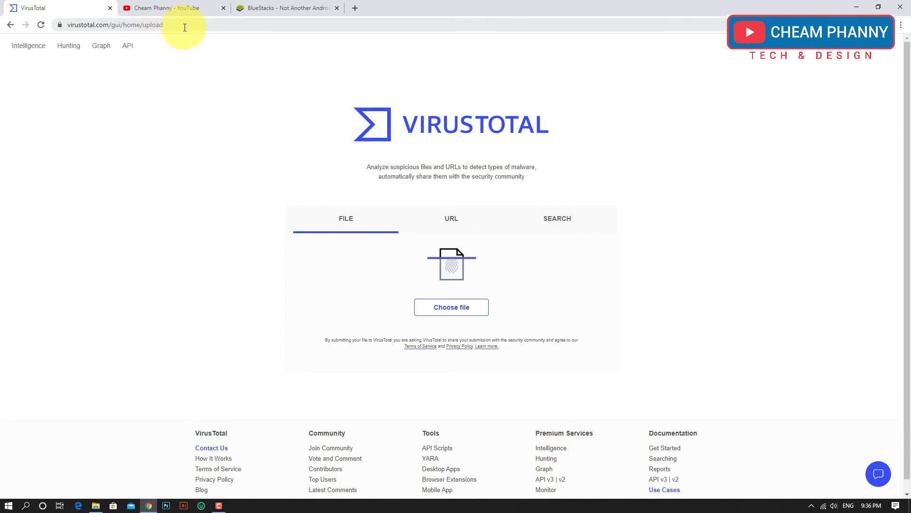
Show and highlight the full web address of the VirusTotal file upload page
left_click(201, 24)
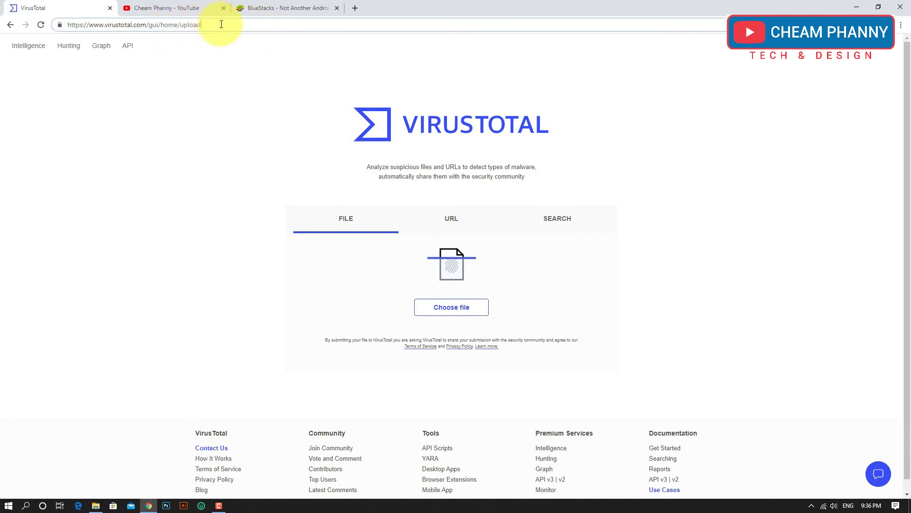
left_click_drag(220, 25, 51, 27)
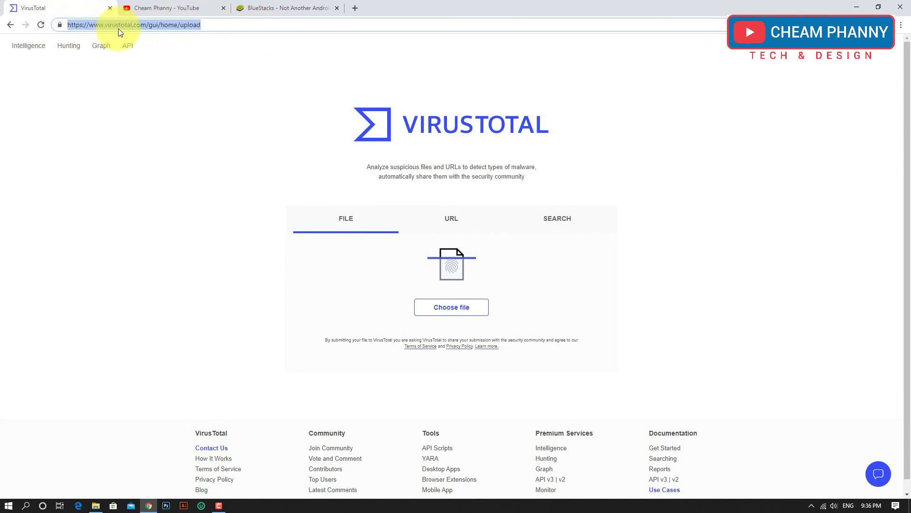
left_click(223, 27)
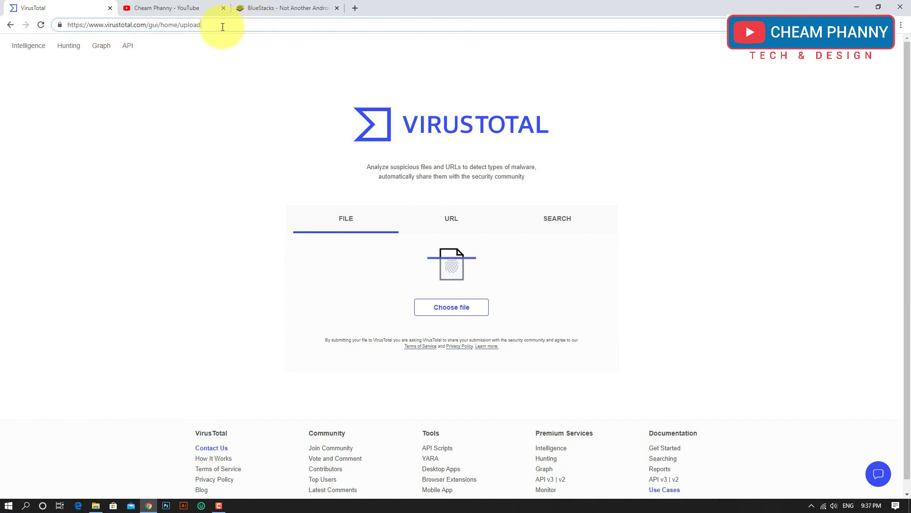